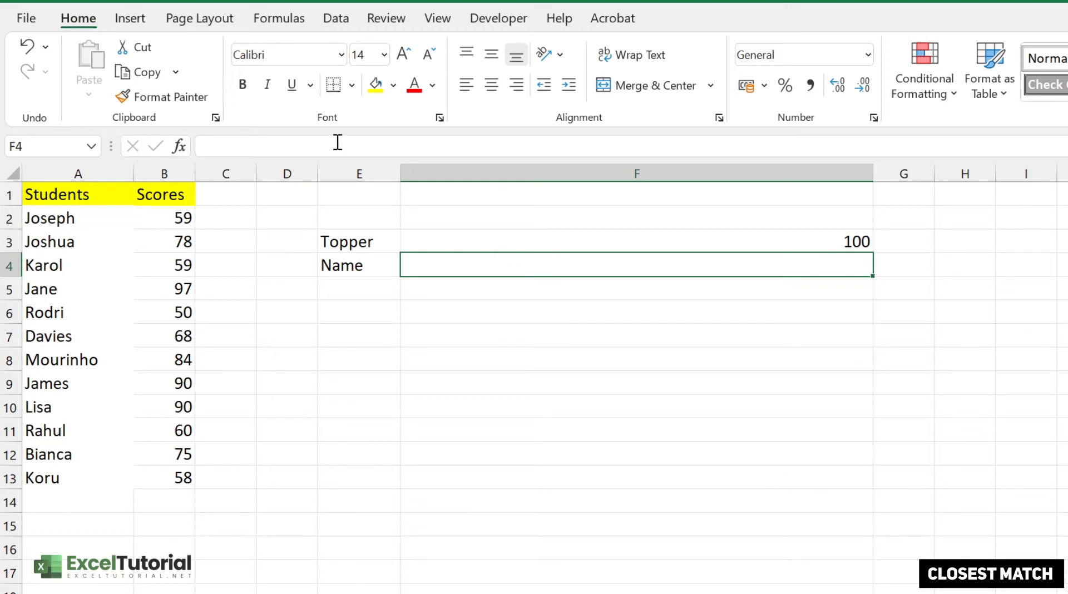
# Step: Review the Students and Scores lists, the Topper value in F3, the empty Name cell F4 and the student with the highest score
pyautogui.moveTo(67, 217); pyautogui.dragTo(64, 476)
pyautogui.moveTo(164, 217); pyautogui.dragTo(183, 474)
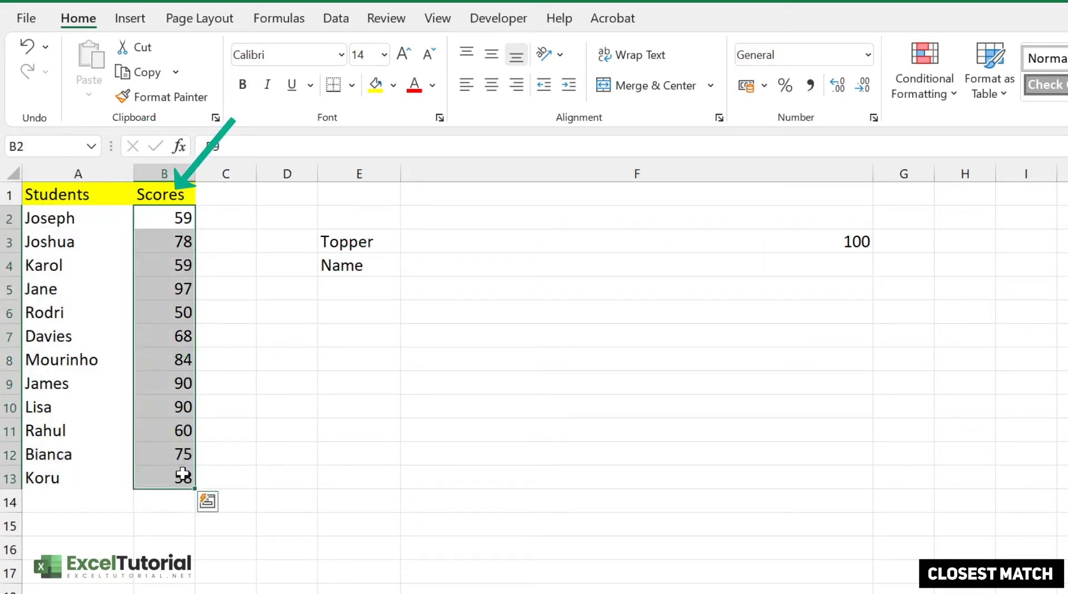
pyautogui.click(652, 239)
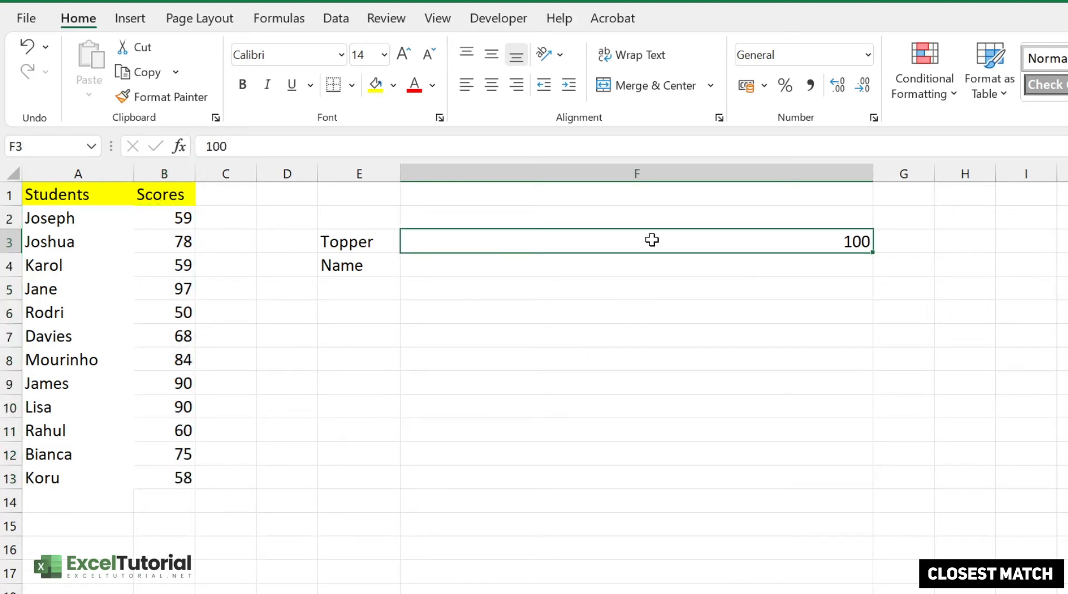
pyautogui.click(684, 266)
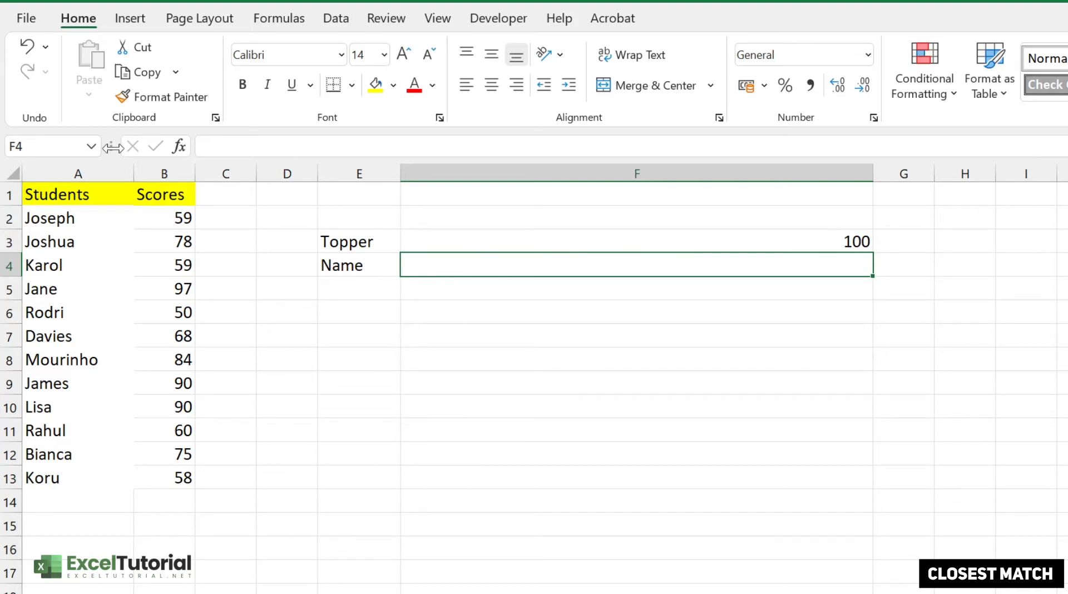
pyautogui.click(715, 243)
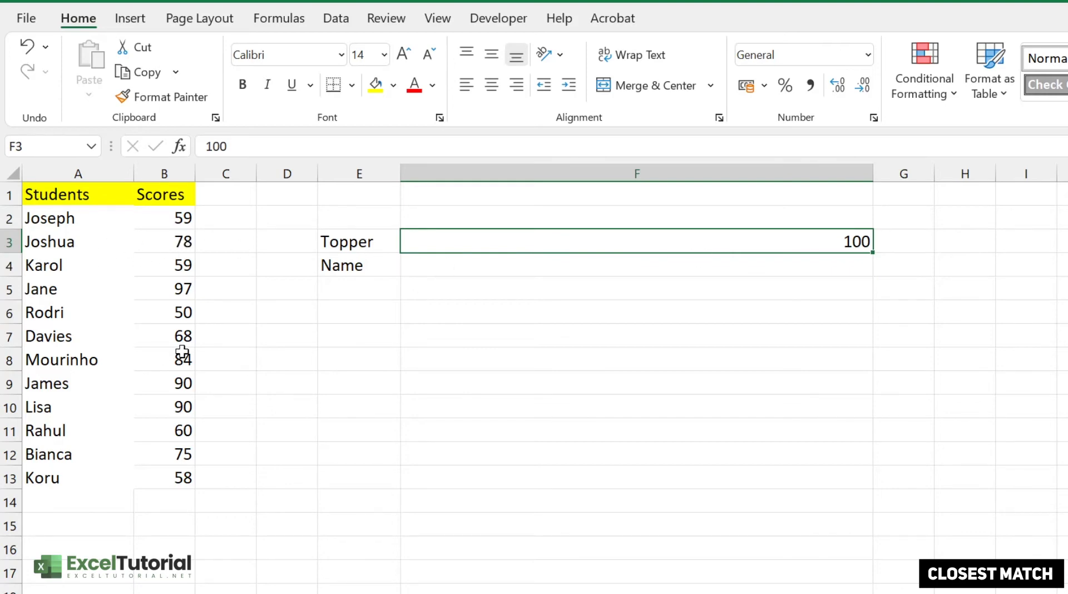
pyautogui.moveTo(186, 290); pyautogui.dragTo(60, 295)
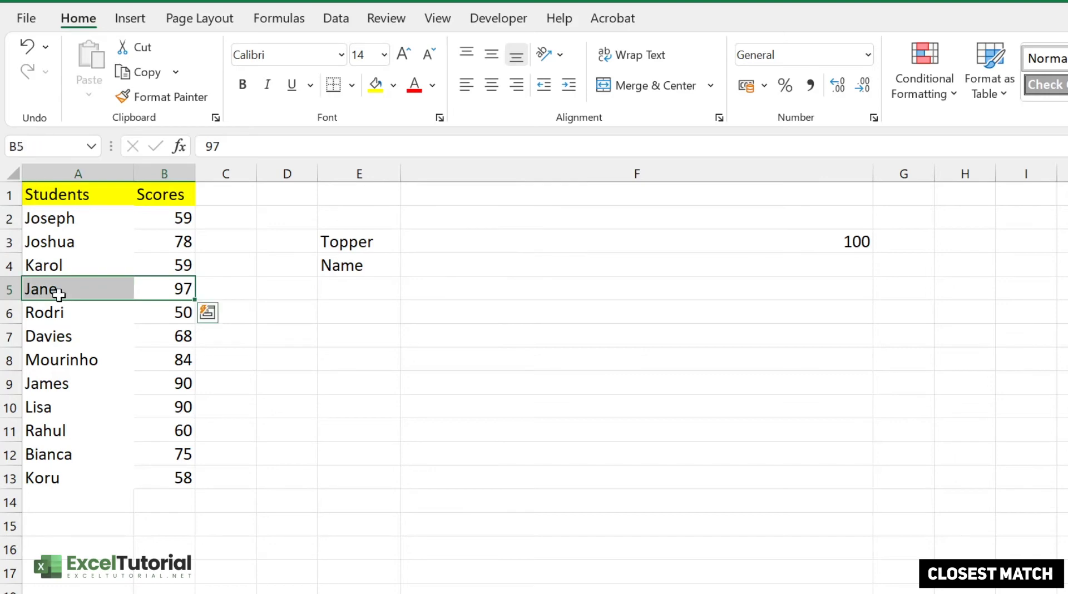
pyautogui.click(160, 293)
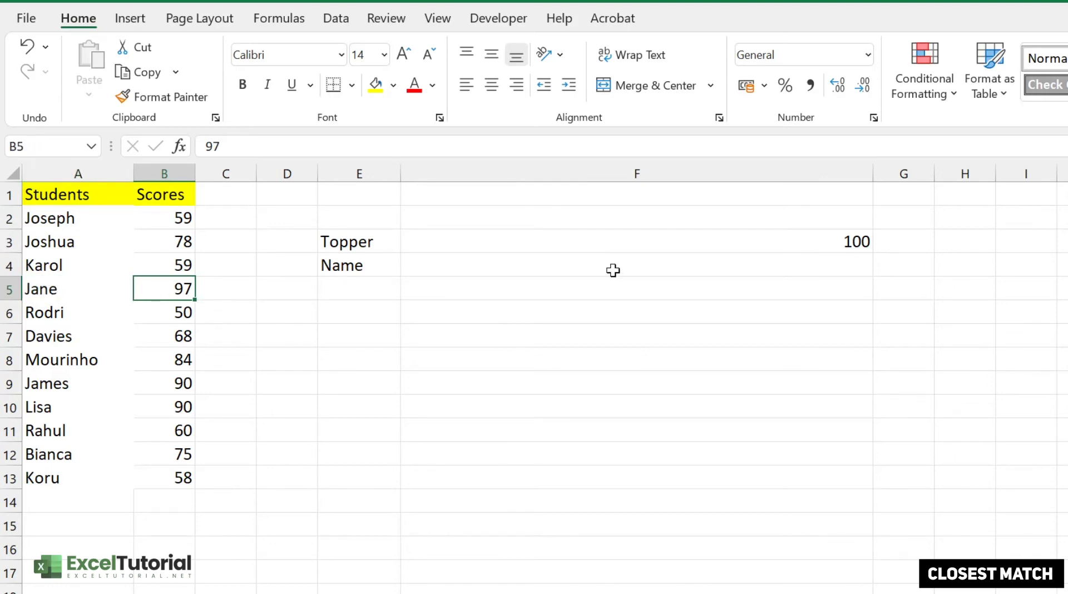
pyautogui.click(594, 259)
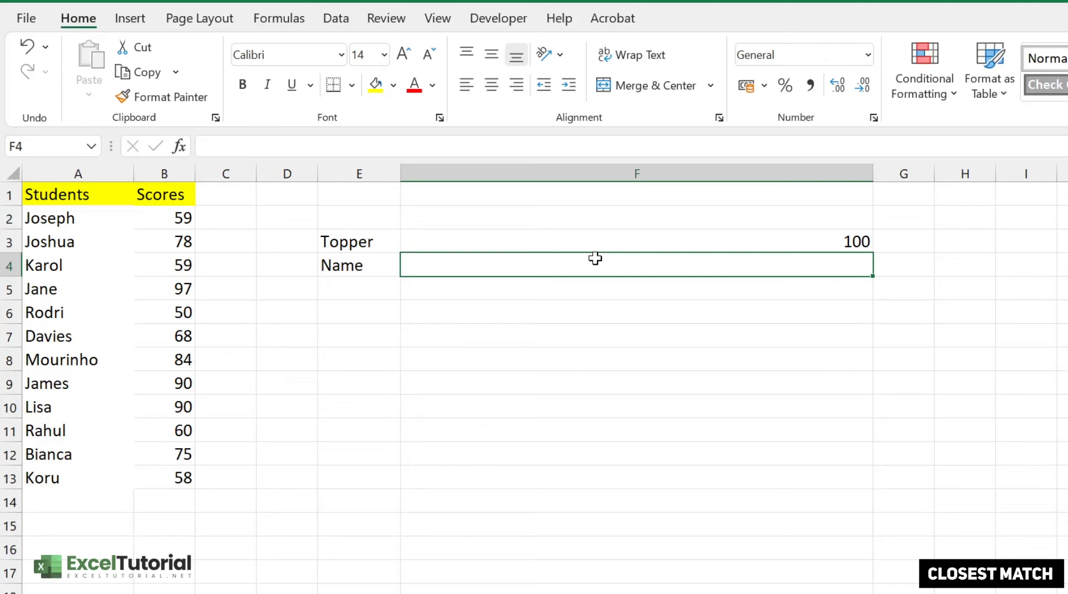
pyautogui.click(841, 241)
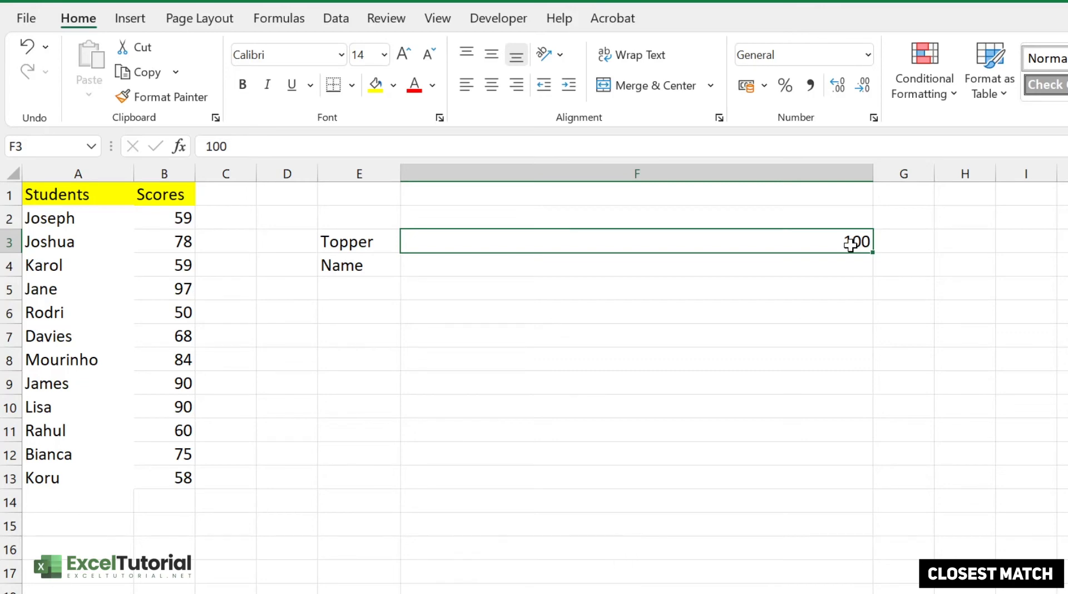
# Step: Enter a formula in F4 that subtracts the Topper value from all scores: =B2:B13-F3
pyautogui.doubleClick(842, 264)
pyautogui.write('=')
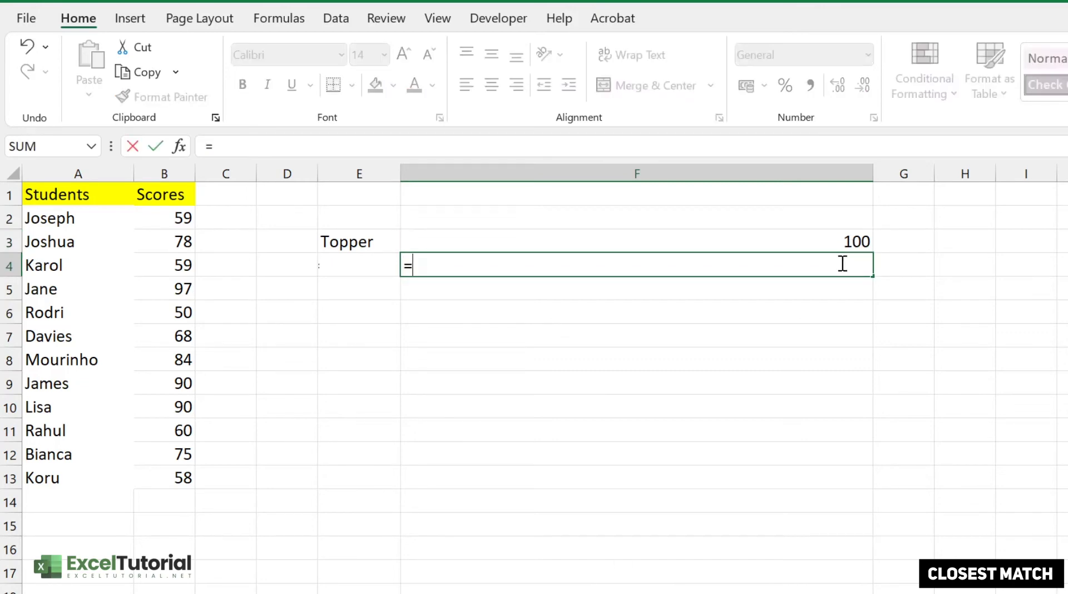
pyautogui.moveTo(180, 217); pyautogui.dragTo(162, 477)
pyautogui.write('-')
pyautogui.click(729, 241)
pyautogui.press('Return')
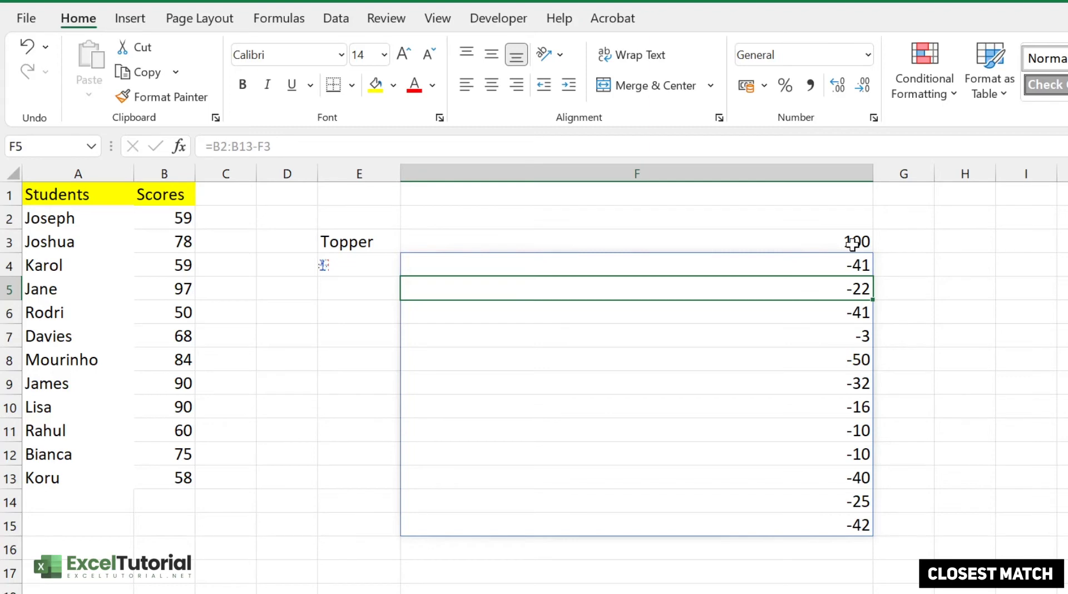
# Step: Wrap the subtraction in F4 in the ABS function so the formula reads =ABS(B2:B13-F3)
pyautogui.doubleClick(624, 265)
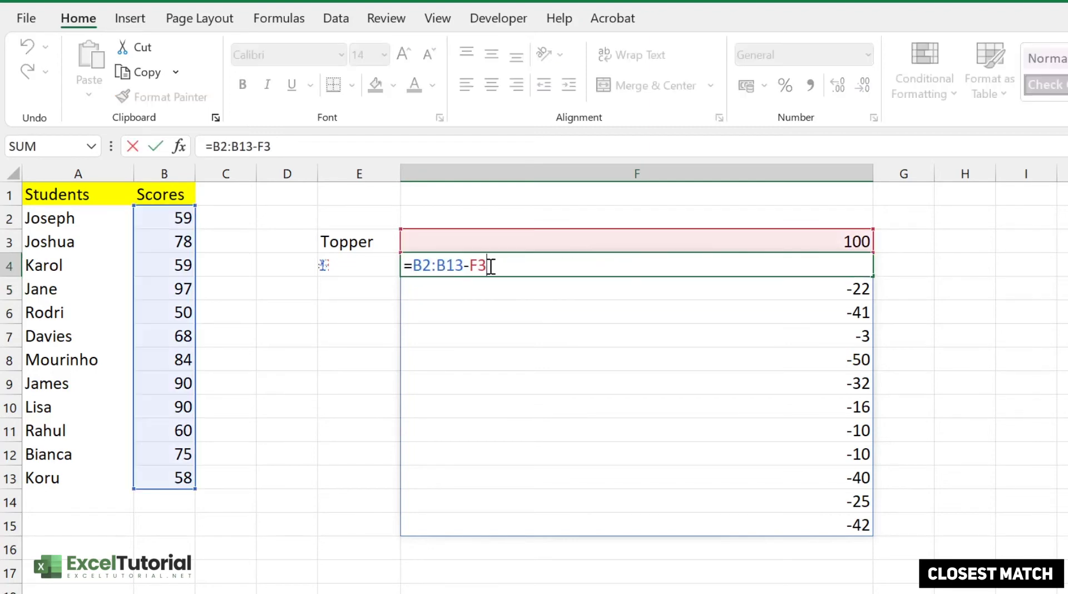
pyautogui.click(412, 265)
pyautogui.write('ABS')
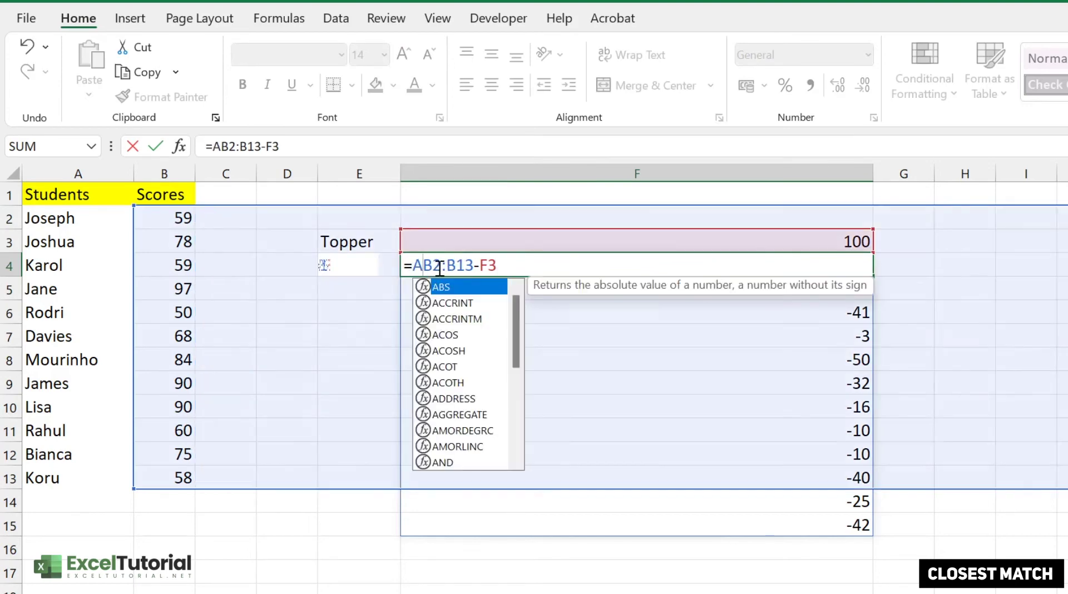
pyautogui.press('Tab')
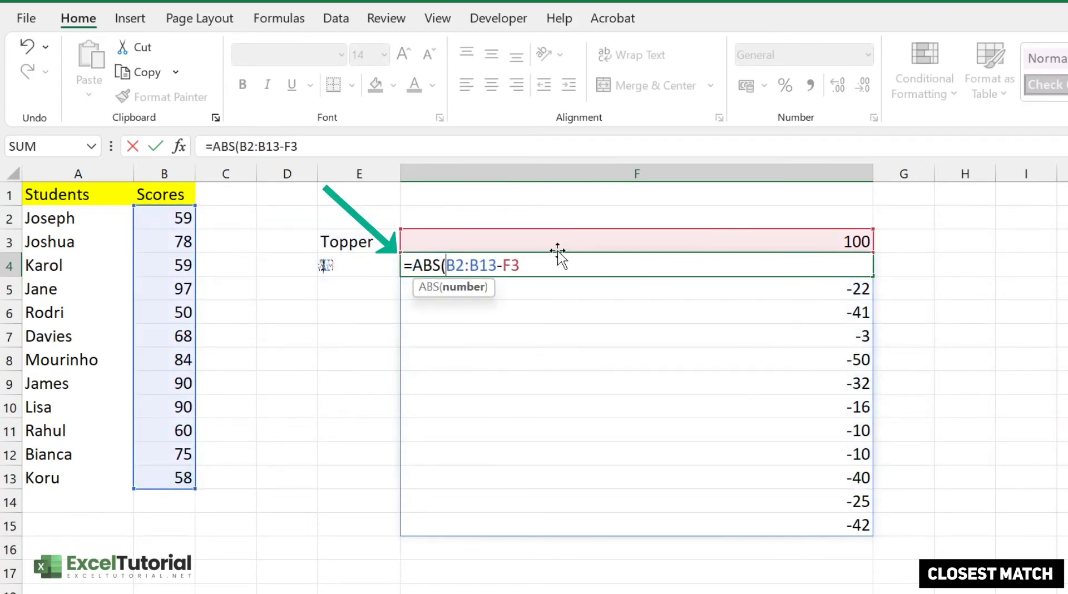
pyautogui.write(')')
pyautogui.press('Return')
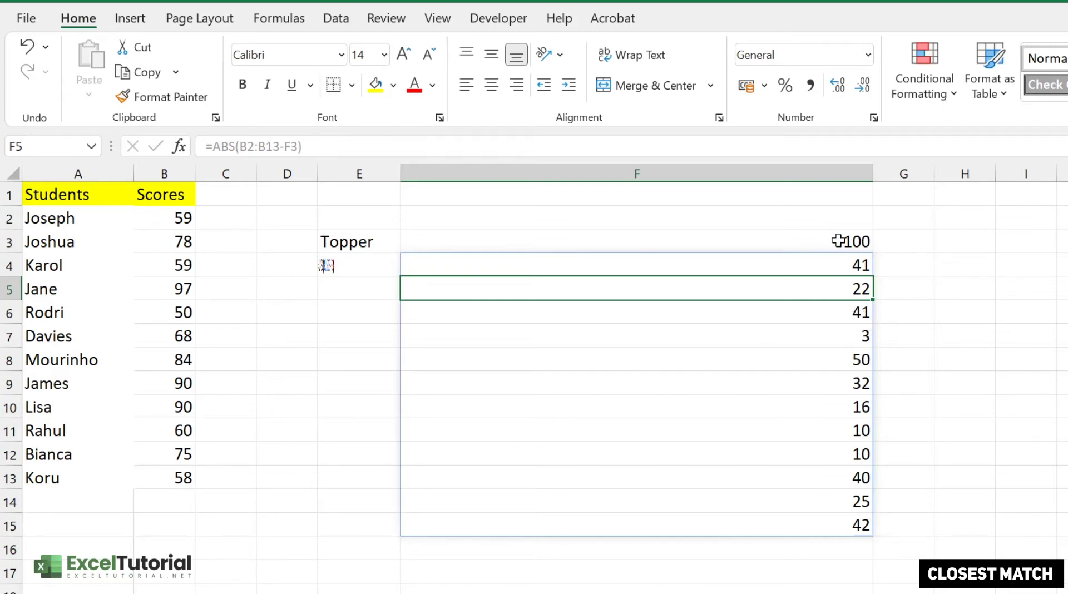
# Step: Nest the F4 formula inside MIN to get the smallest difference: =MIN(ABS(B2:B13-F3))
pyautogui.doubleClick(445, 262)
pyautogui.click(414, 263)
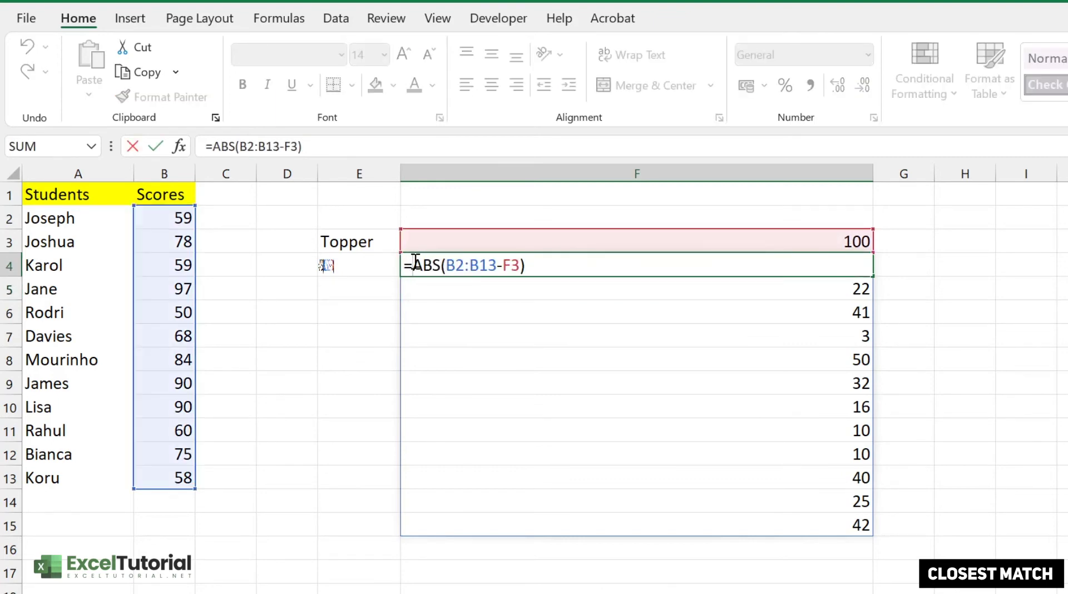
pyautogui.write('min')
pyautogui.press('Tab')
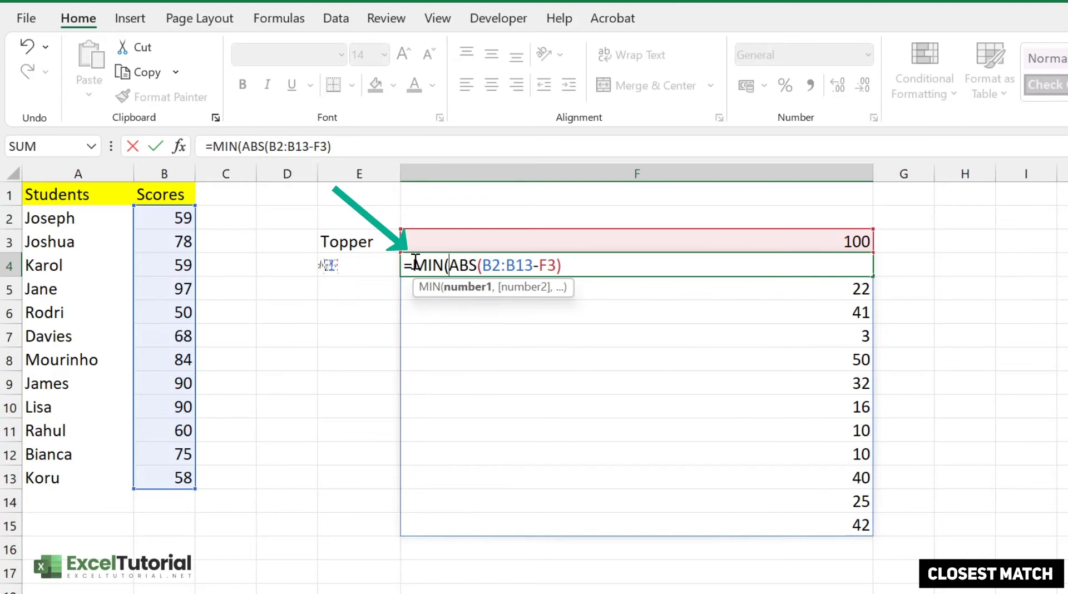
pyautogui.click(631, 264)
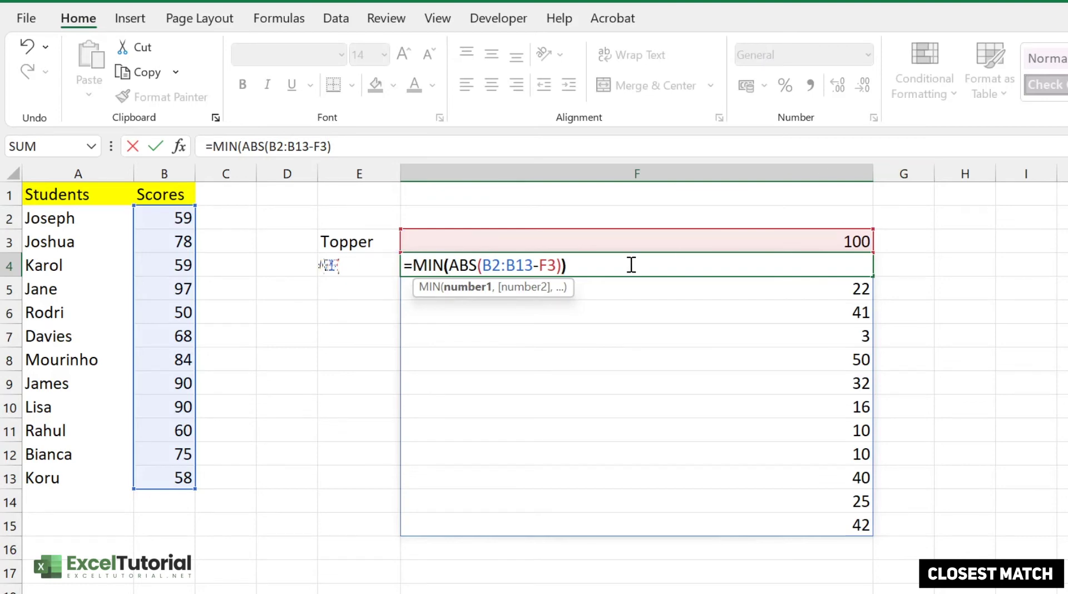
pyautogui.write(')')
pyautogui.press('Return')
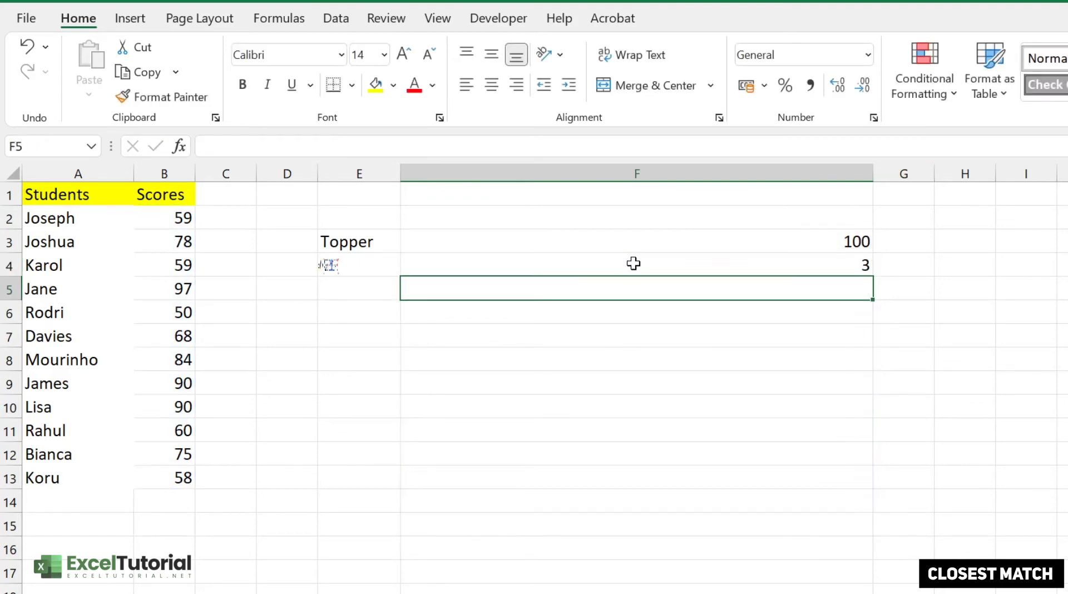
pyautogui.click(766, 270)
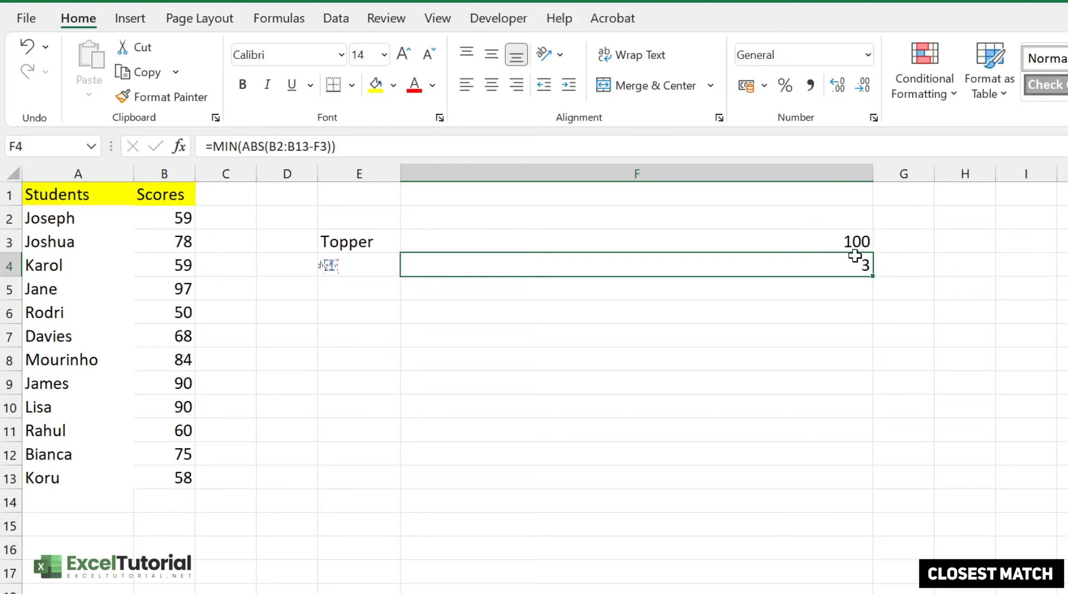
pyautogui.click(837, 240)
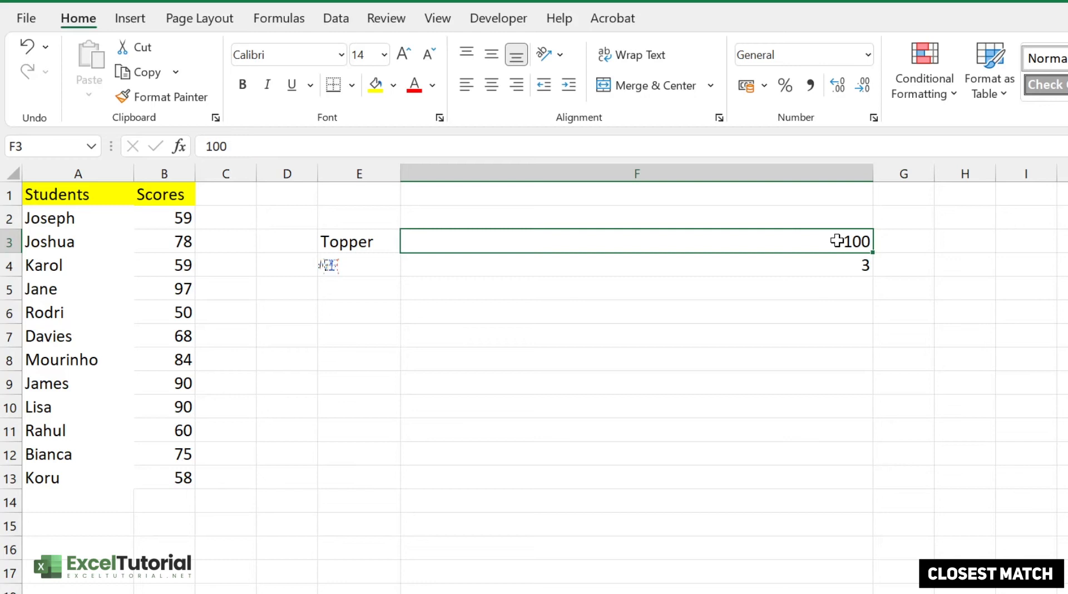
pyautogui.click(861, 265)
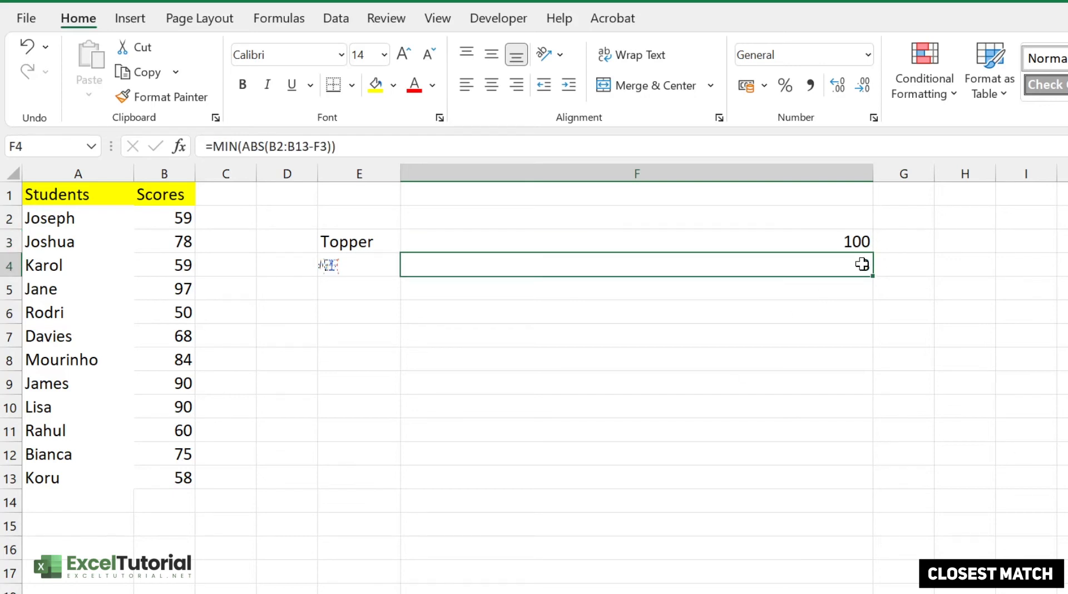
pyautogui.moveTo(169, 216); pyautogui.dragTo(159, 482)
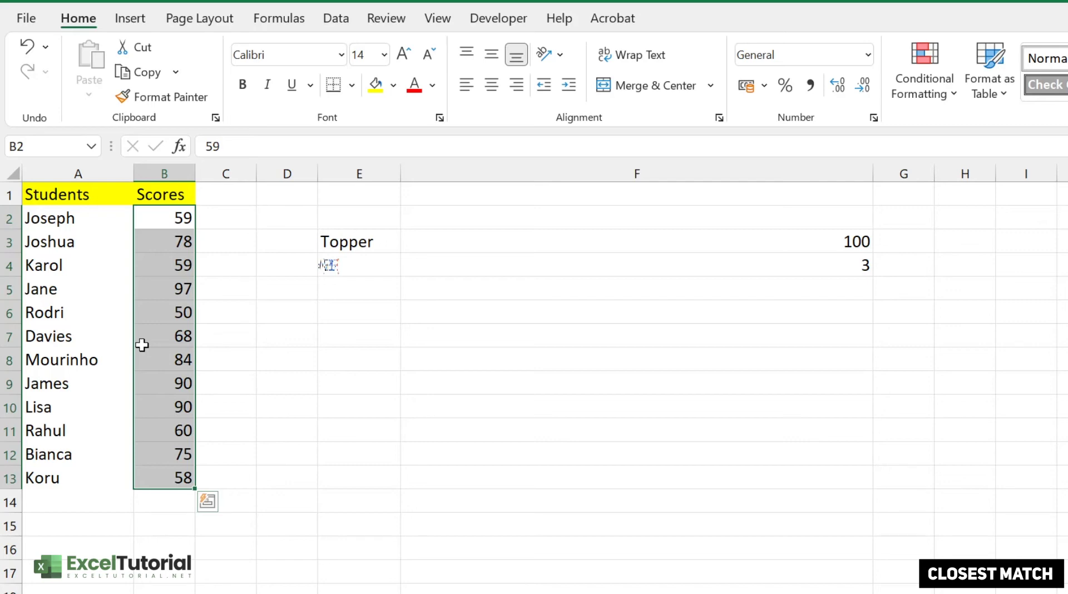
# Step: Put the F4 formula inside a MATCH function, with MIN(ABS(B2:B13-F3)) as the lookup value
pyautogui.click(789, 267)
pyautogui.doubleClick(789, 267)
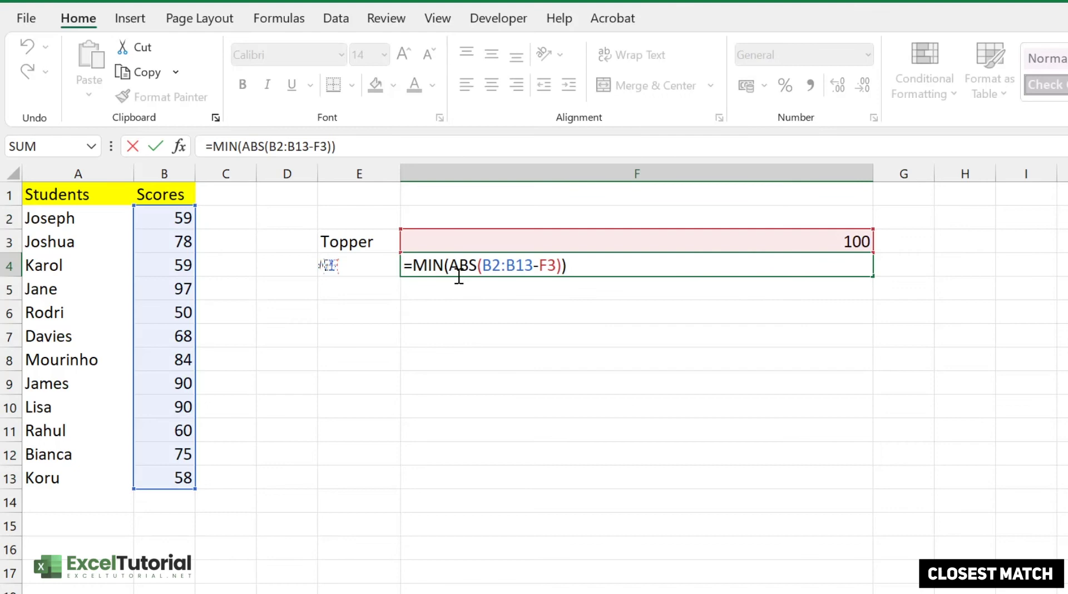
pyautogui.click(414, 264)
pyautogui.write('M')
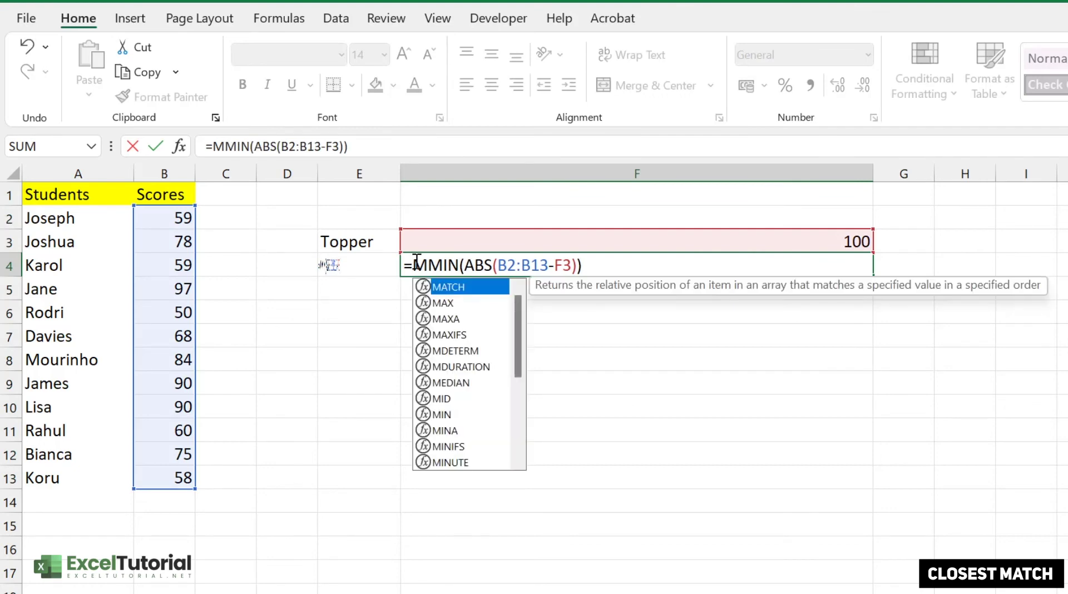
pyautogui.write('A')
pyautogui.press('Tab')
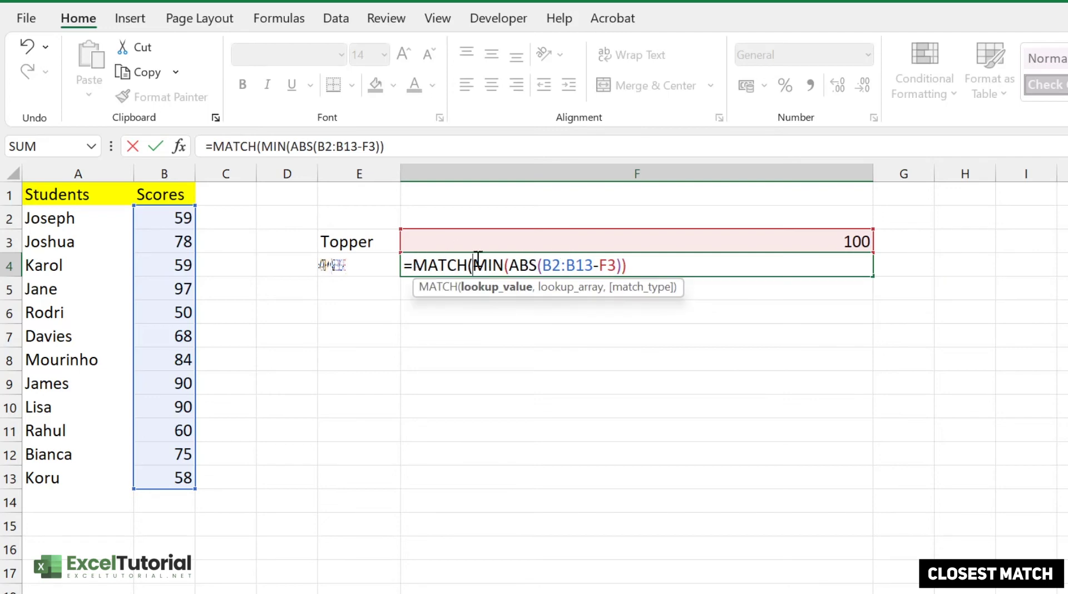
pyautogui.moveTo(476, 258); pyautogui.dragTo(635, 257)
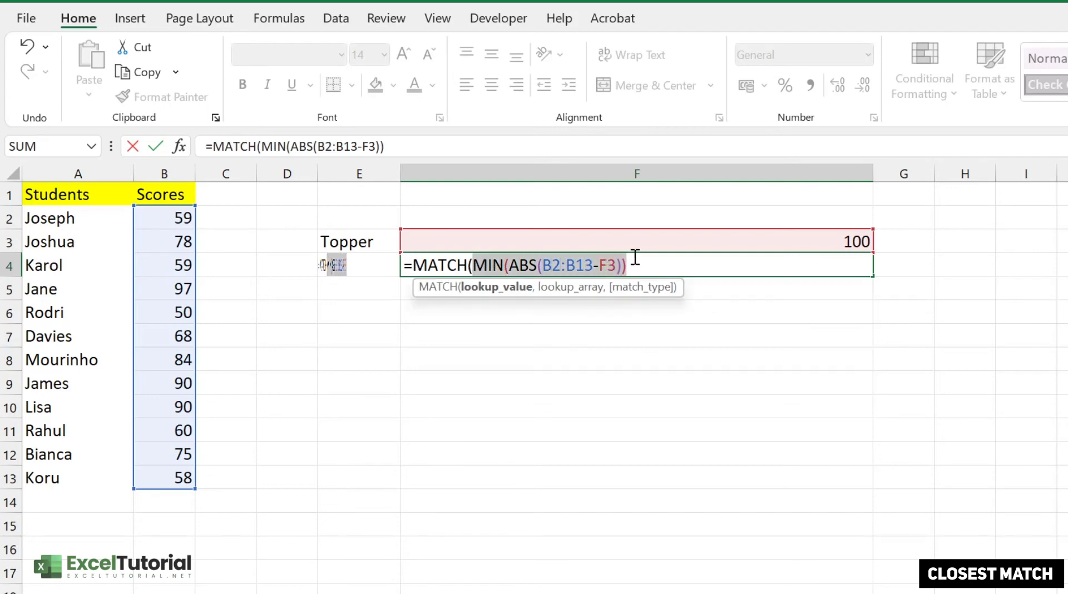
pyautogui.click(642, 261)
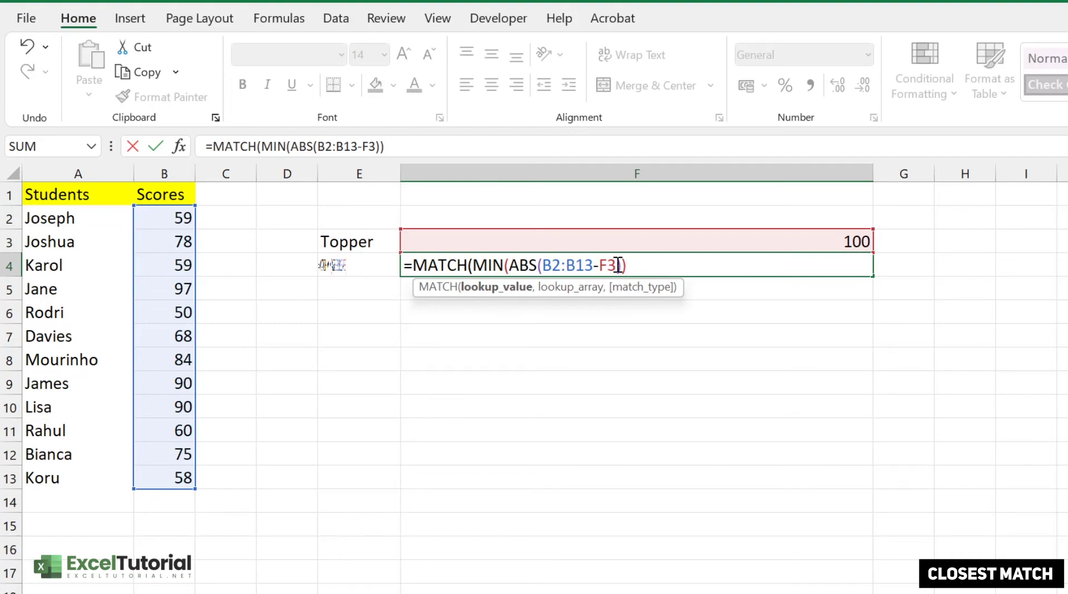
pyautogui.write(',')
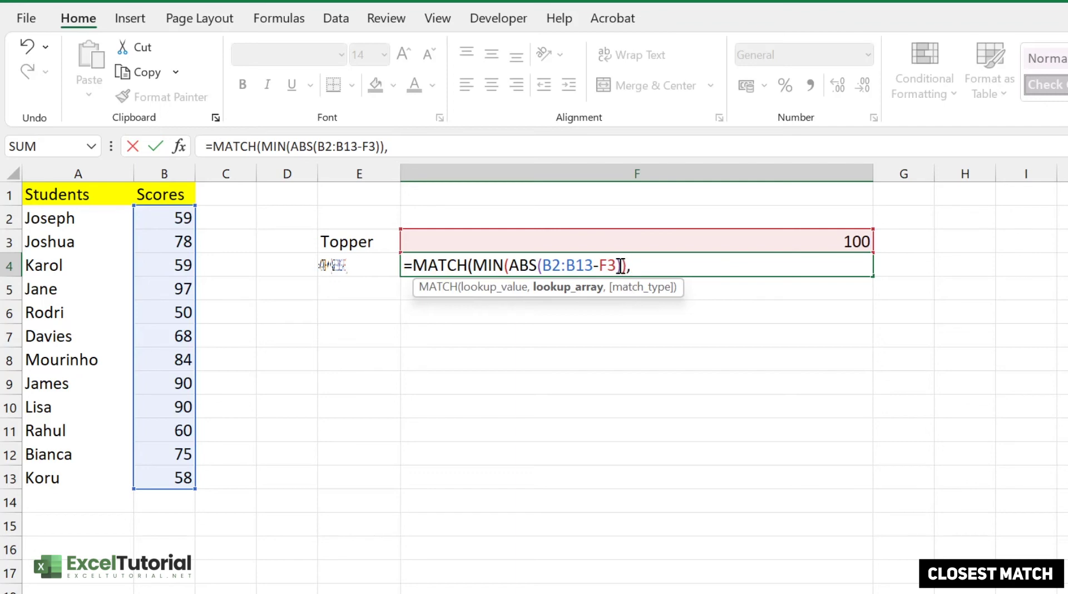
# Step: Copy ABS(B2:B13-F3) from the F4 formula's MIN function and insert it as the MATCH lookup array
pyautogui.moveTo(621, 265); pyautogui.dragTo(508, 265)
pyautogui.hotkey('ctrl', 'c')
pyautogui.click(682, 265)
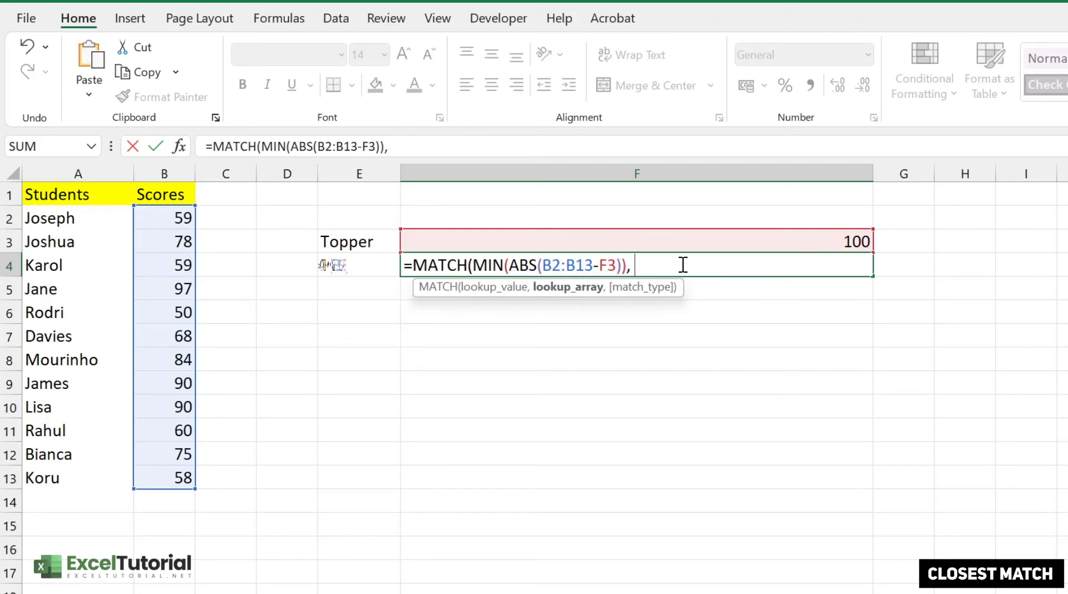
pyautogui.hotkey('ctrl', 'v')
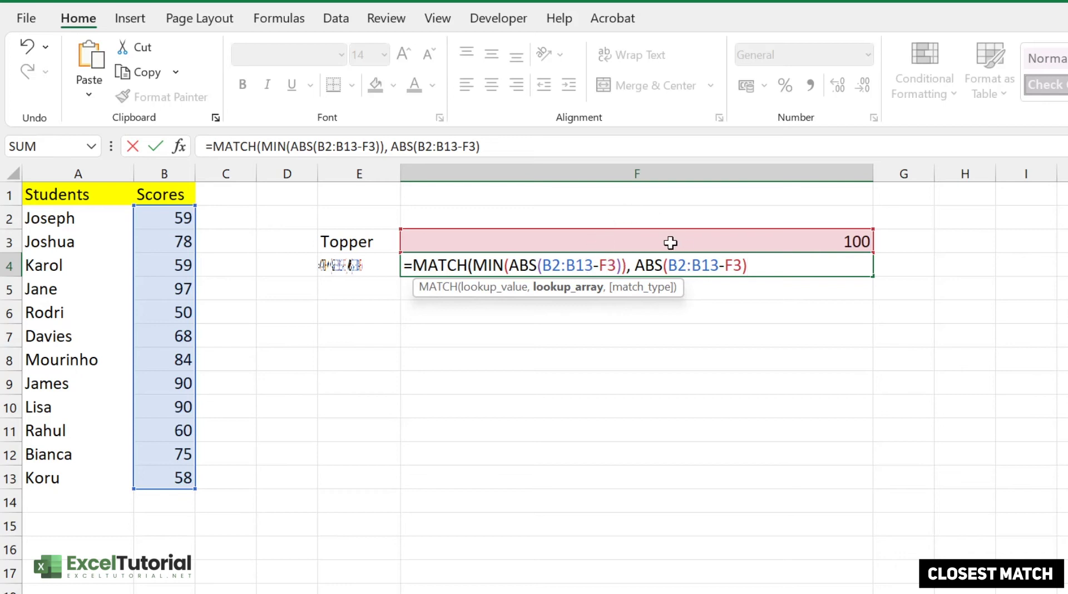
pyautogui.moveTo(761, 266); pyautogui.dragTo(638, 271)
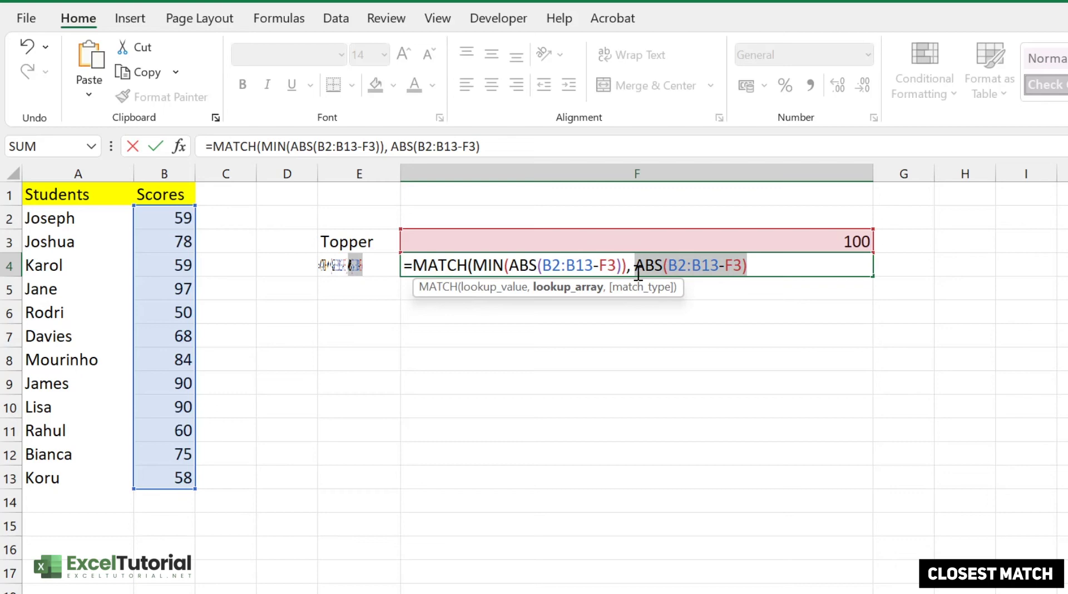
pyautogui.click(787, 268)
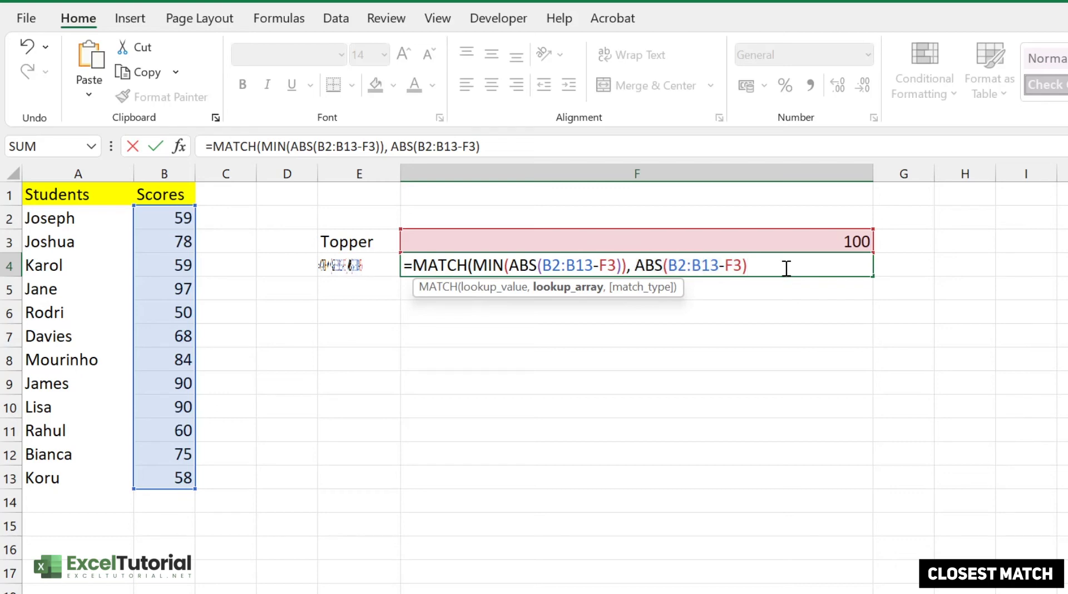
# Step: Finish the F4 formula with exact match type 0: =MATCH(MIN(ABS(B2:B13-F3)), ABS(B2:B13-F3),0)
pyautogui.write(',')
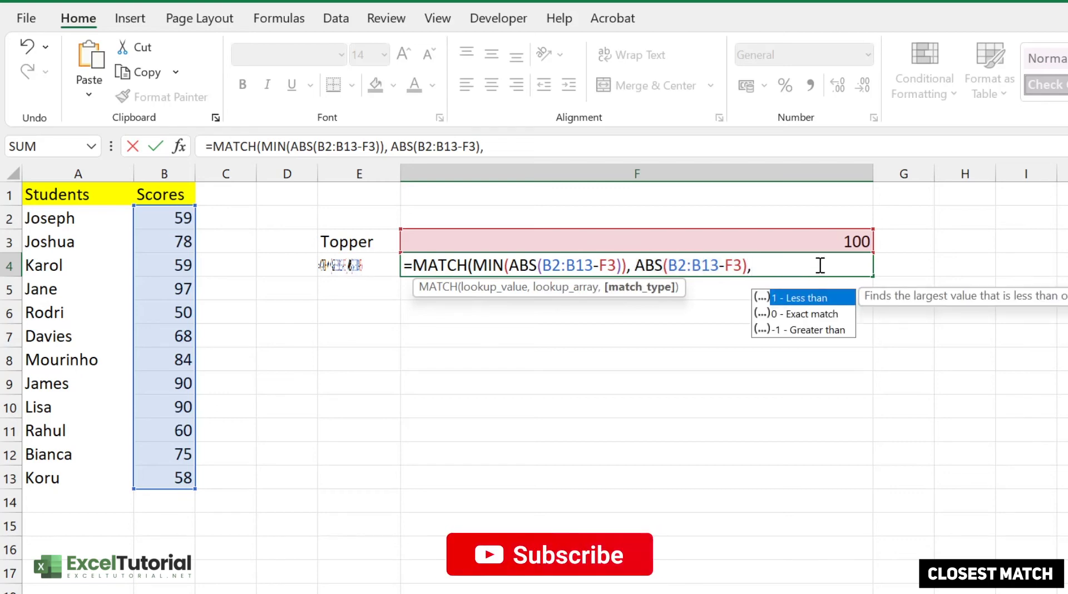
pyautogui.write('0')
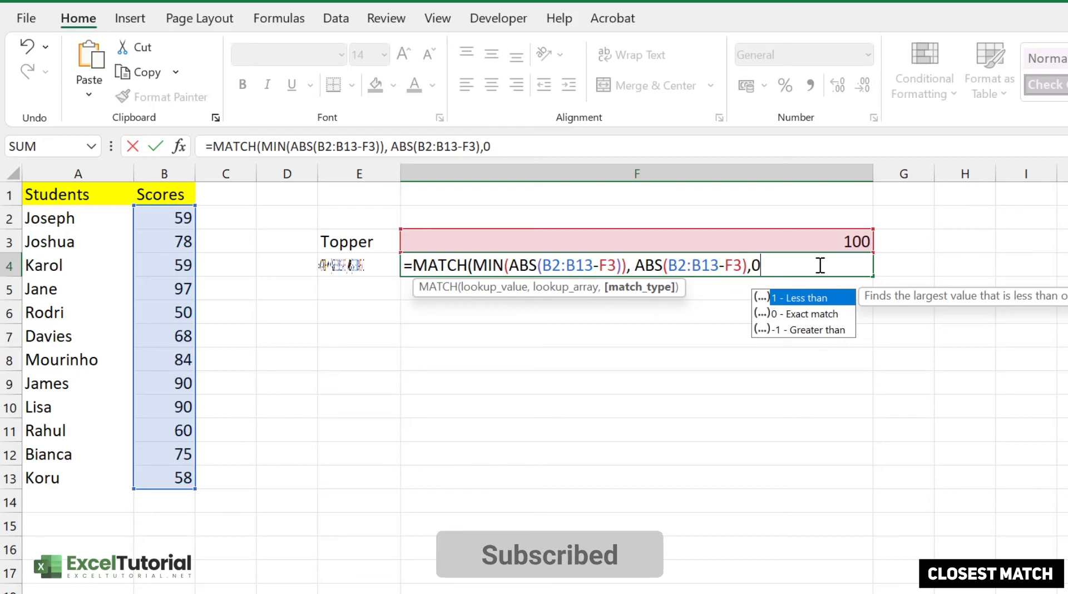
pyautogui.write(')')
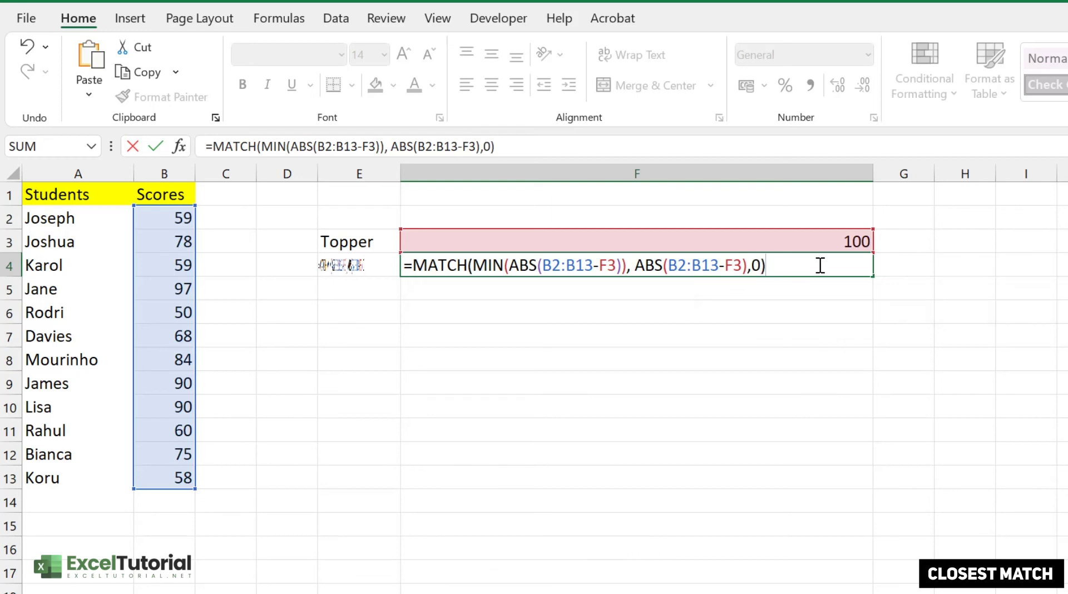
pyautogui.hotkey('ctrl', 'Return')
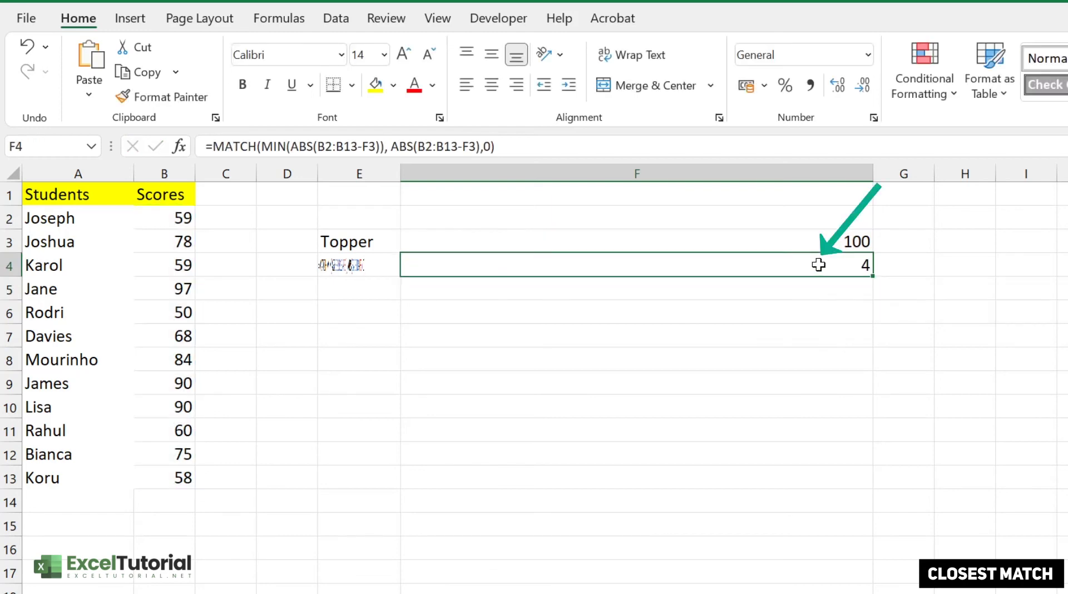
# Step: Go down the scores one cell at a time from B2 to B5 to check the position returned by MATCH
pyautogui.click(183, 218)
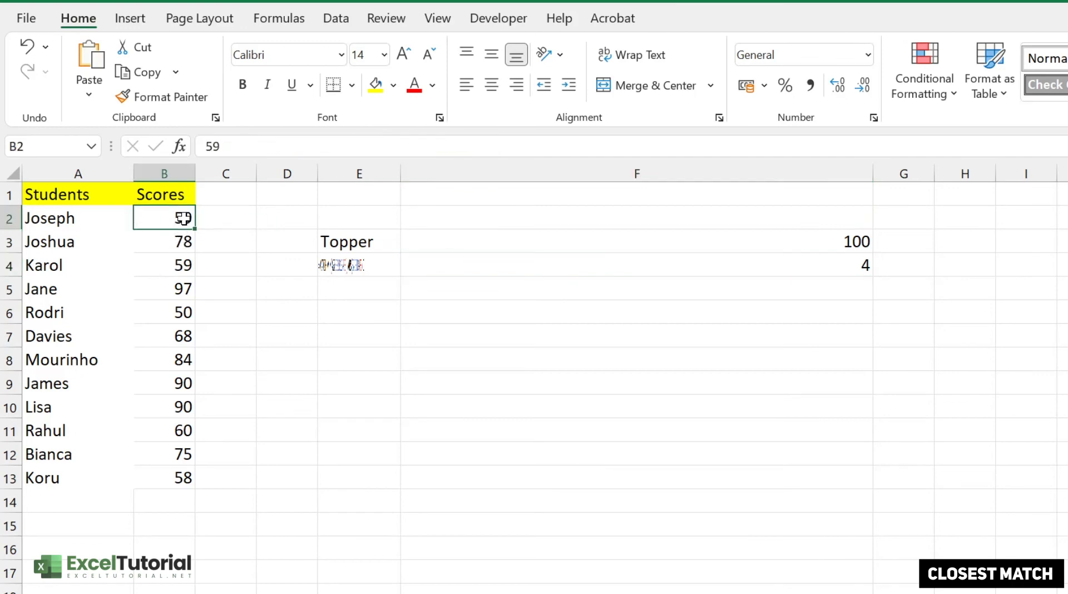
pyautogui.click(183, 241)
pyautogui.click(184, 264)
pyautogui.click(183, 283)
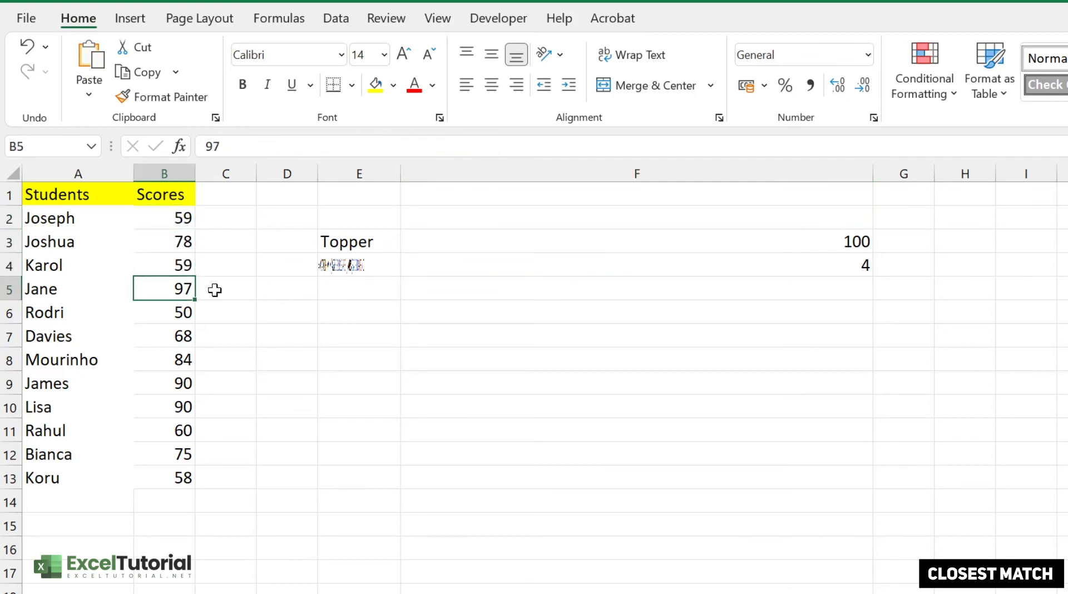
# Step: Widen column G to about 16.36 and enter the helper formula =ABS(B2:B13-F3) in G4
pyautogui.moveTo(936, 175); pyautogui.dragTo(993, 171)
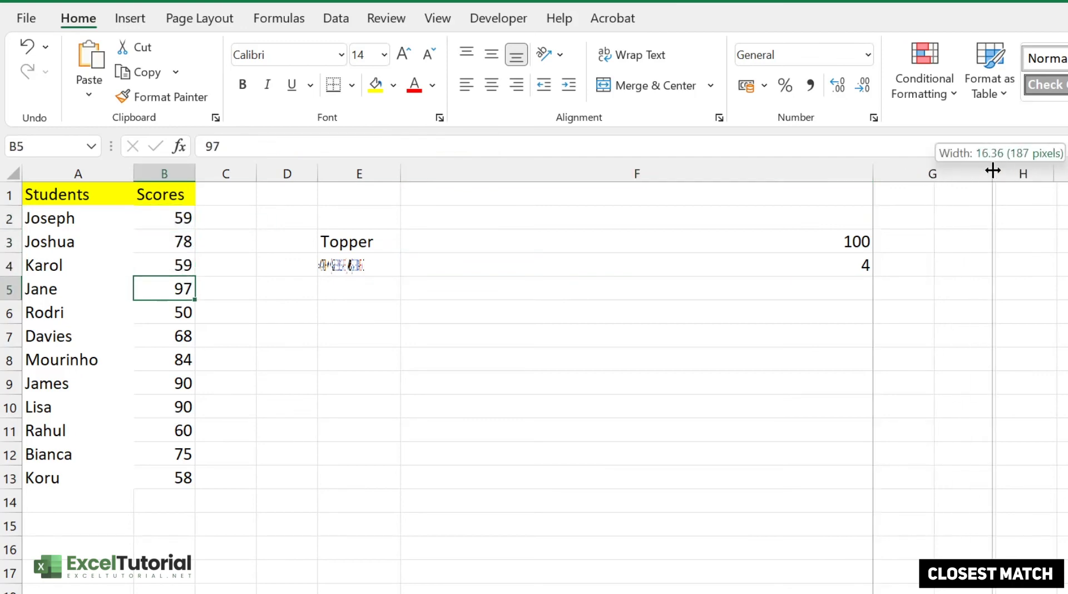
pyautogui.doubleClick(936, 263)
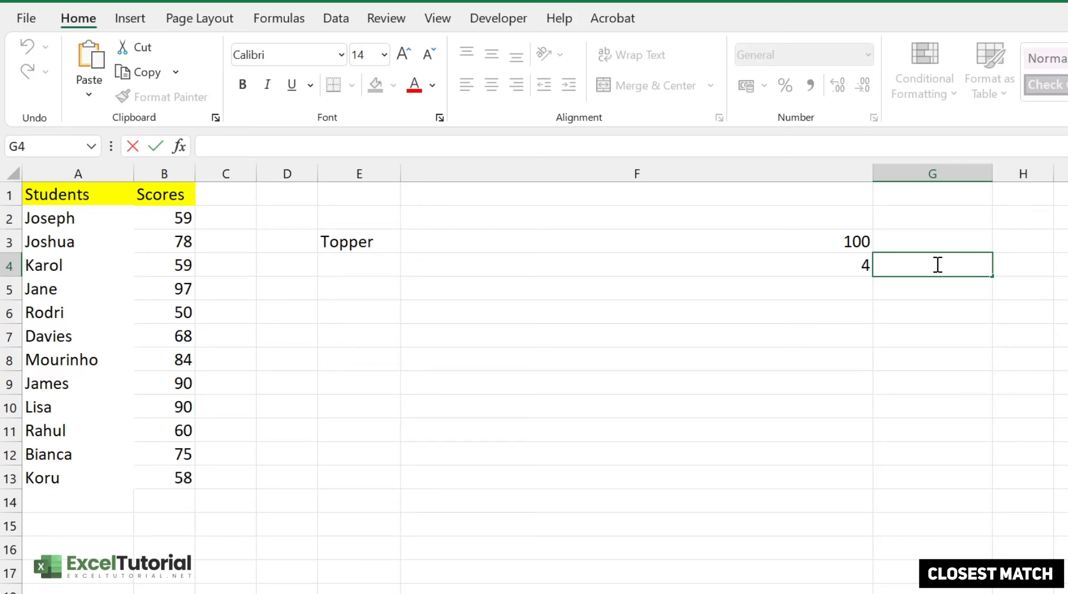
pyautogui.write('=ab')
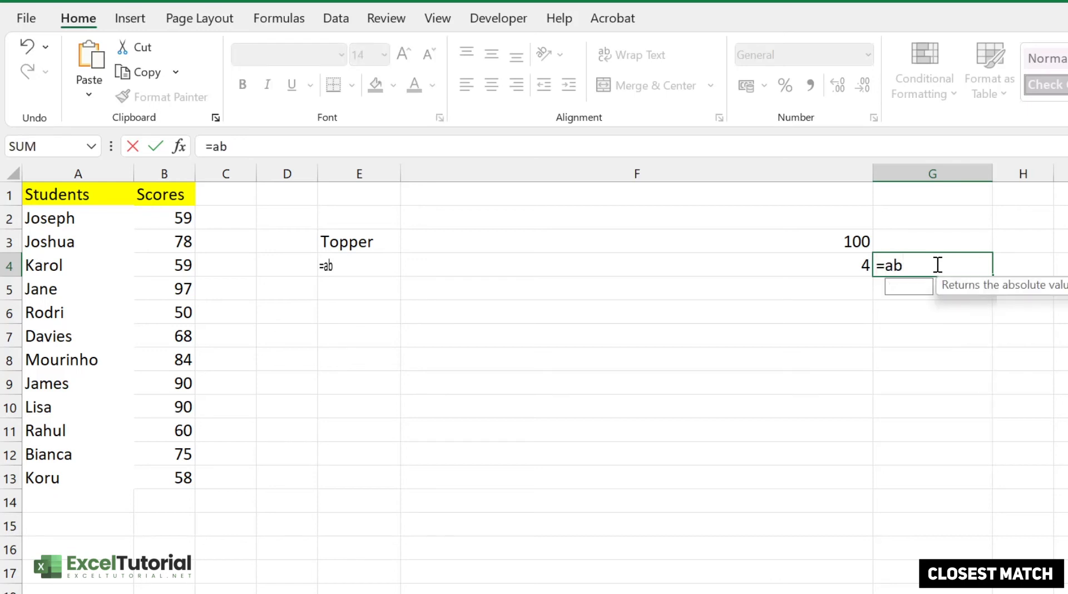
pyautogui.press('Tab')
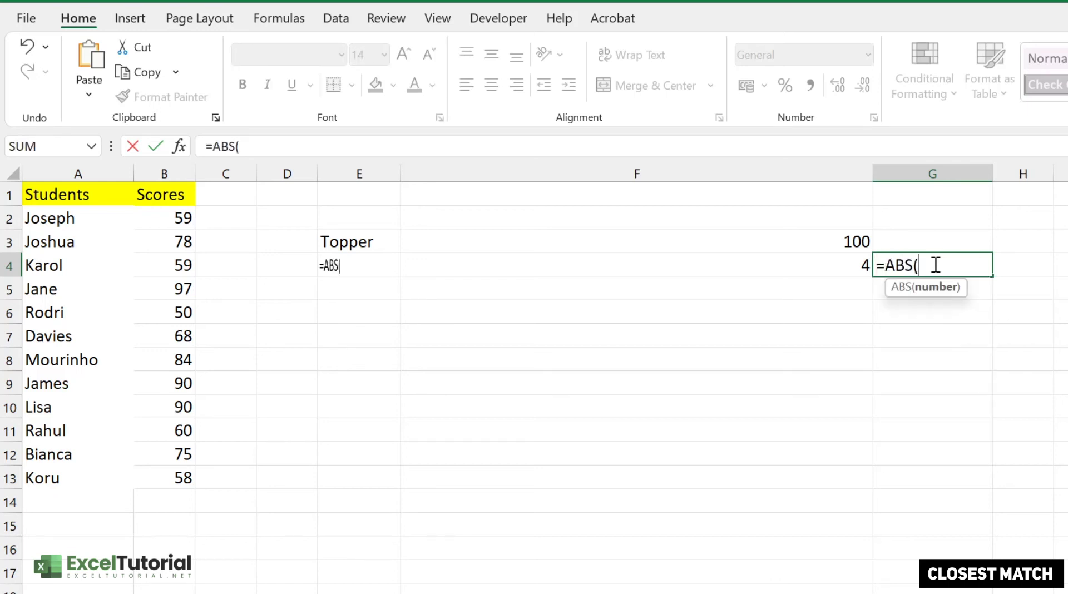
pyautogui.moveTo(178, 223); pyautogui.dragTo(178, 478)
pyautogui.write('-')
pyautogui.click(807, 231)
pyautogui.write(')')
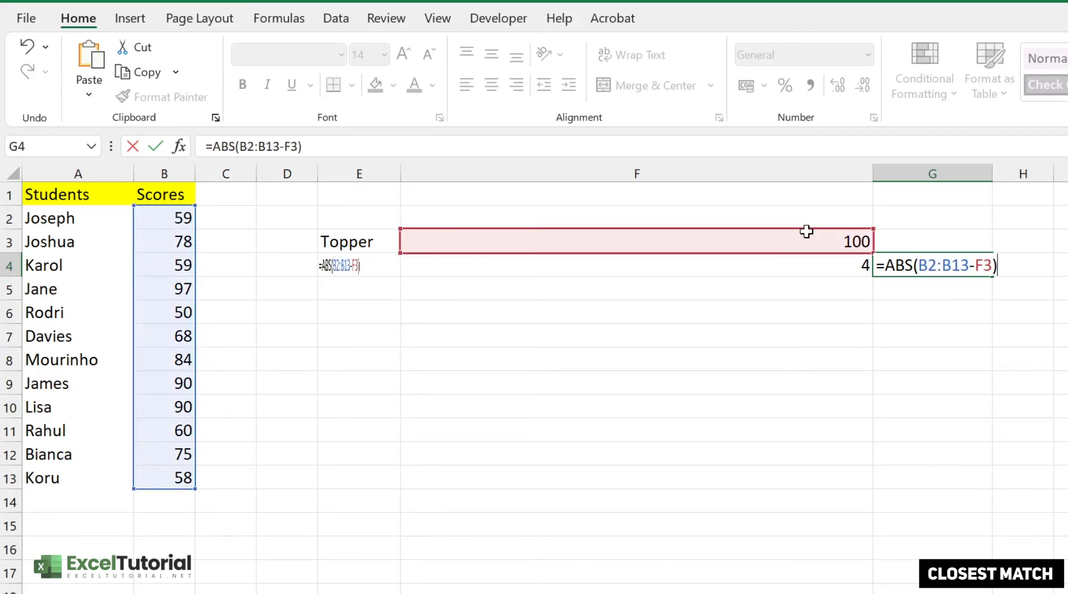
pyautogui.press('Return')
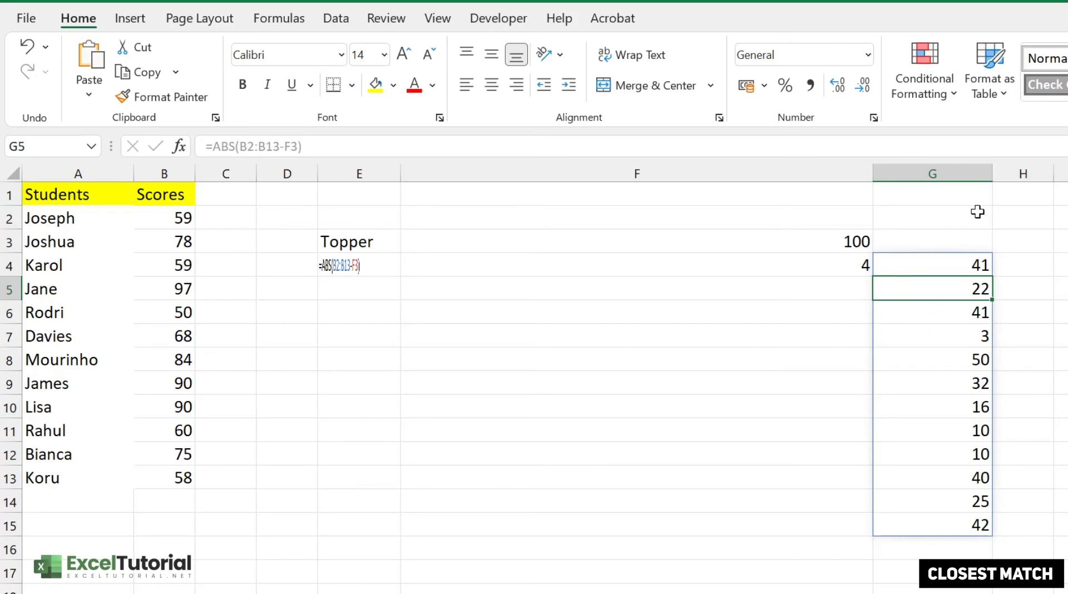
# Step: Examine the lookup value and lookup array of the MATCH formula in F4 against the differences in column G
pyautogui.click(722, 268)
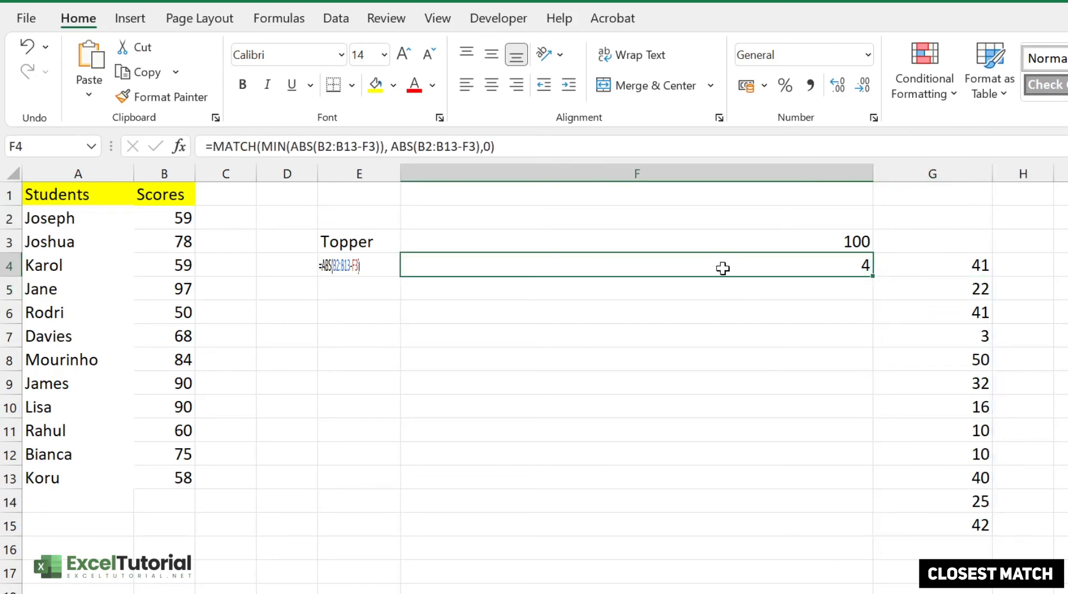
pyautogui.doubleClick(723, 269)
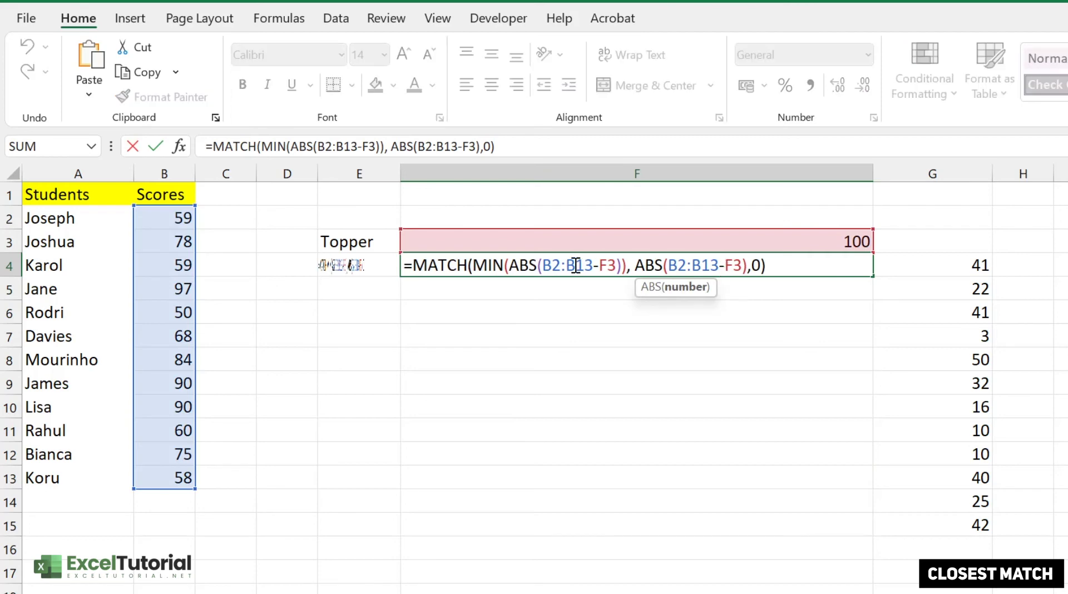
pyautogui.moveTo(626, 265); pyautogui.dragTo(477, 265)
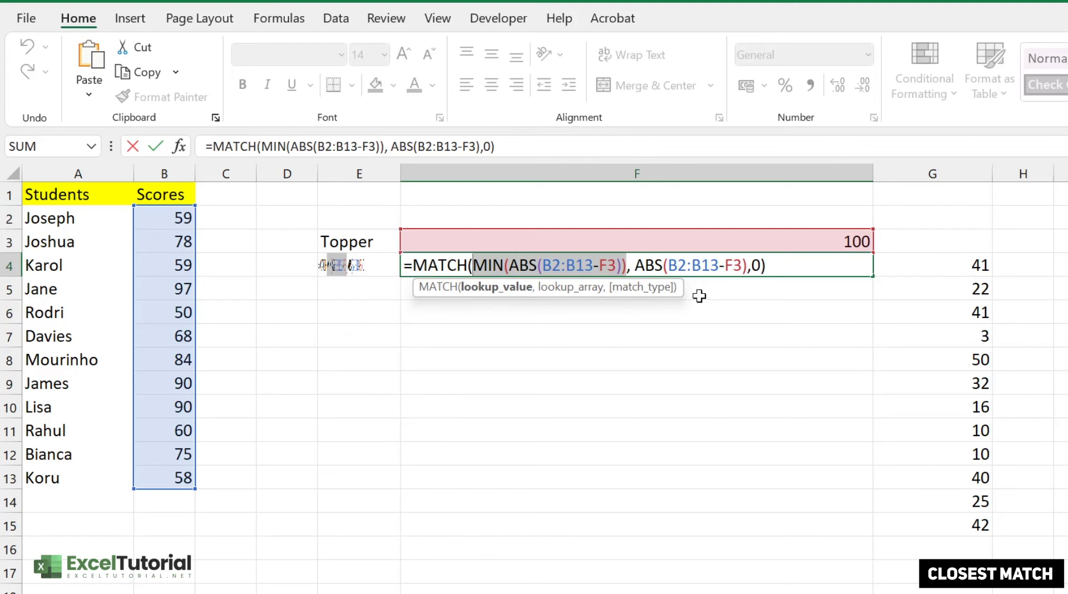
pyautogui.click(628, 265)
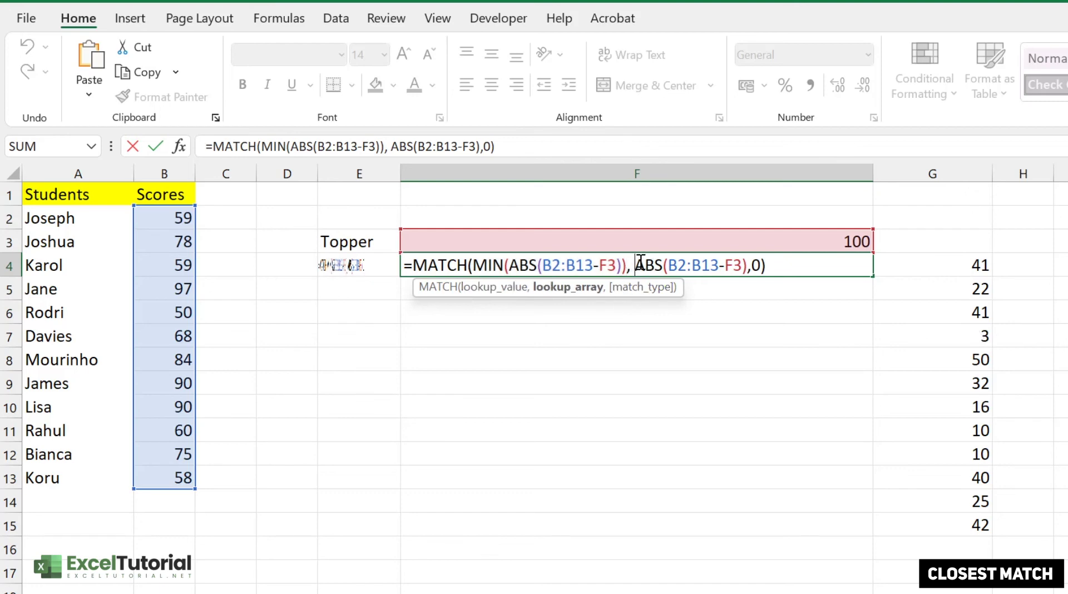
pyautogui.moveTo(634, 264); pyautogui.dragTo(748, 265)
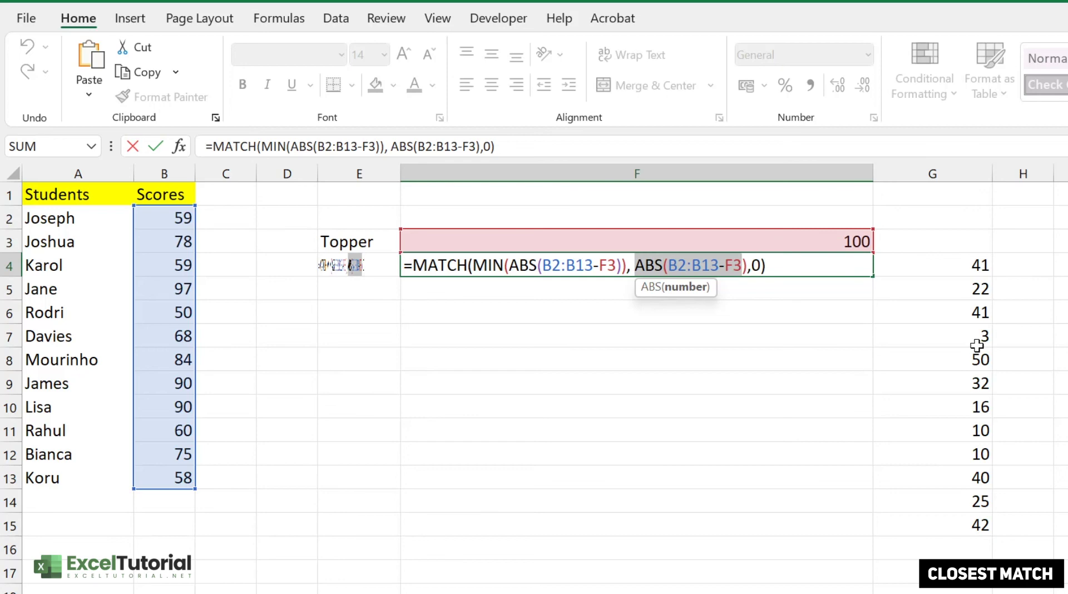
pyautogui.click(780, 266)
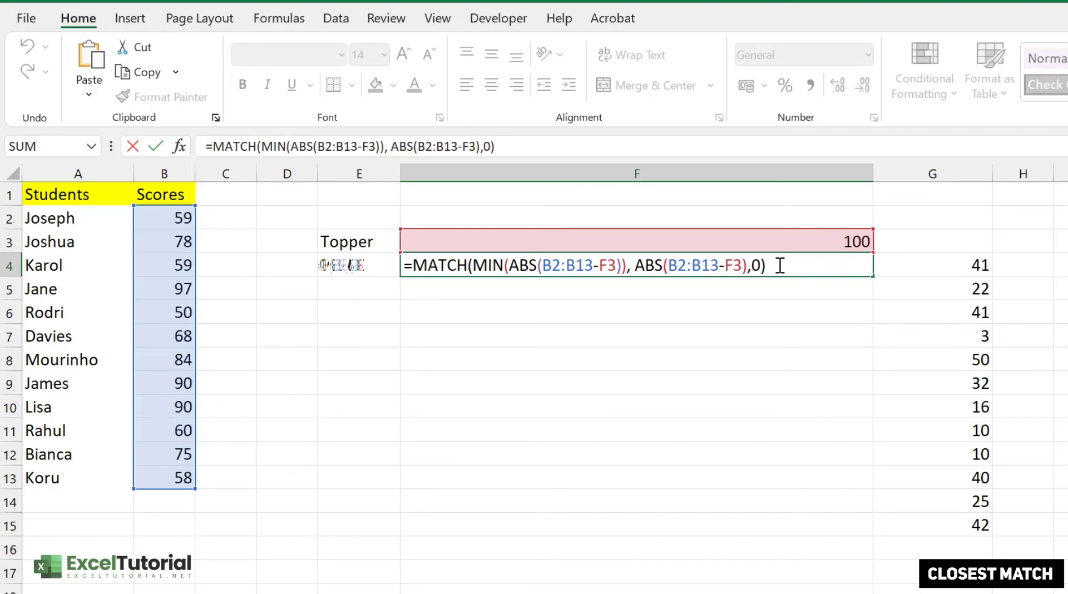
pyautogui.press('Return')
# Step: Delete the helper ABS formula from G4
pyautogui.click(965, 268)
# Step: Insert an INDEX function in front of MATCH in the F4 formula
pyautogui.doubleClick(767, 266)
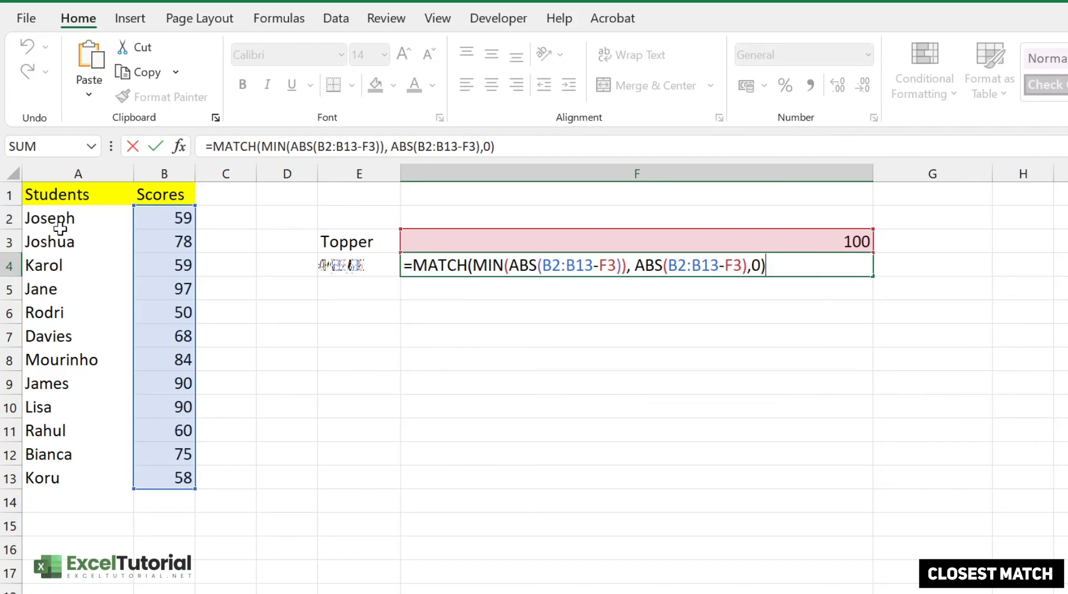
pyautogui.click(413, 266)
pyautogui.write('inde')
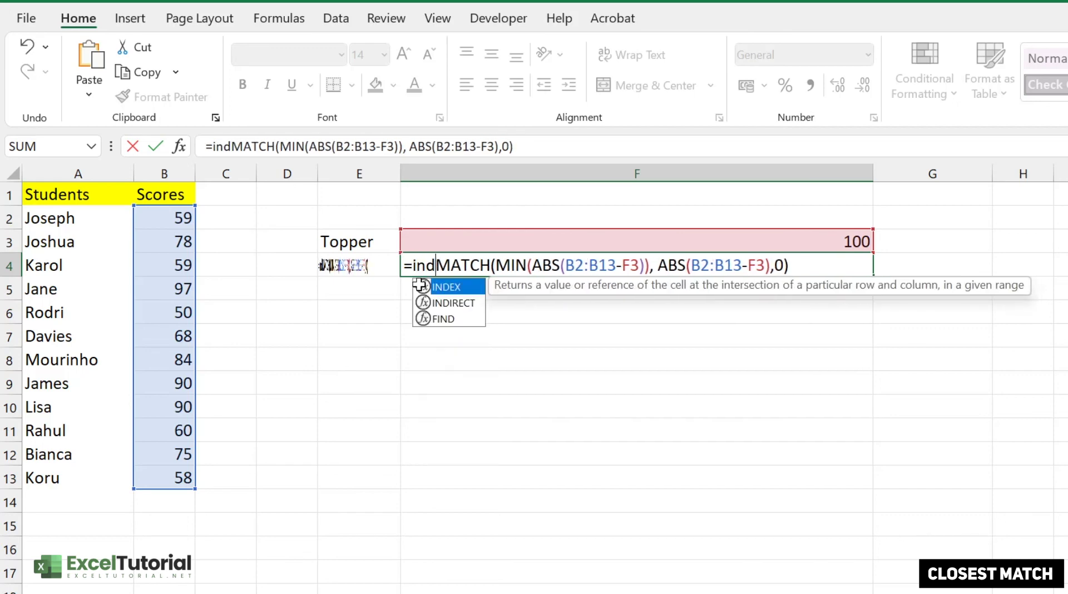
pyautogui.press('Tab')
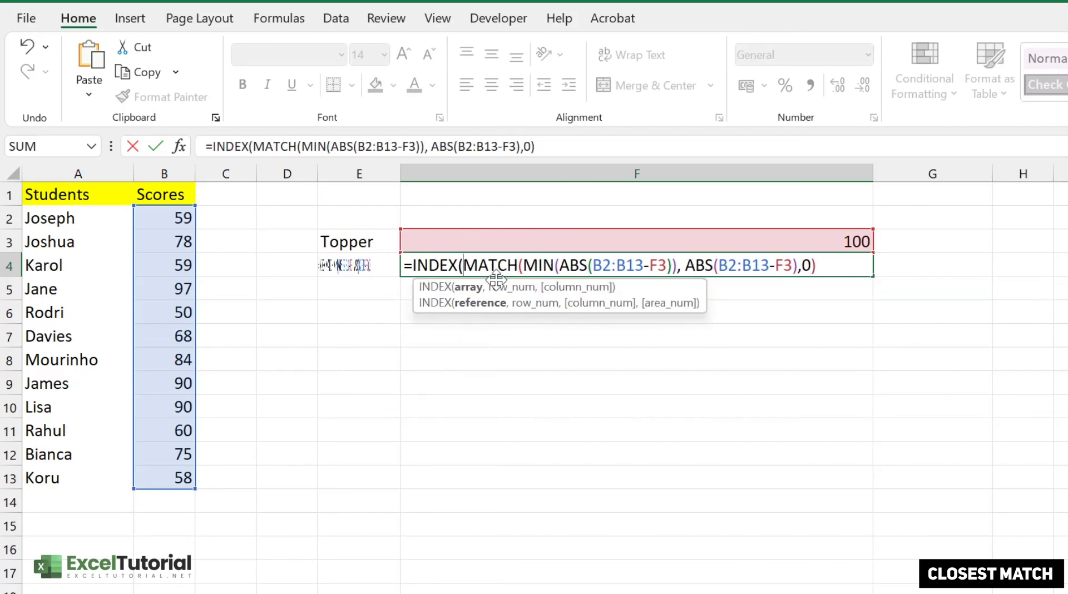
# Step: Set A2:A13 as the INDEX array and complete F4 as =INDEX(A2:A13,MATCH(MIN(ABS(B2:B13-F3)), ABS(B2:B13-F3),0))
pyautogui.click(853, 264)
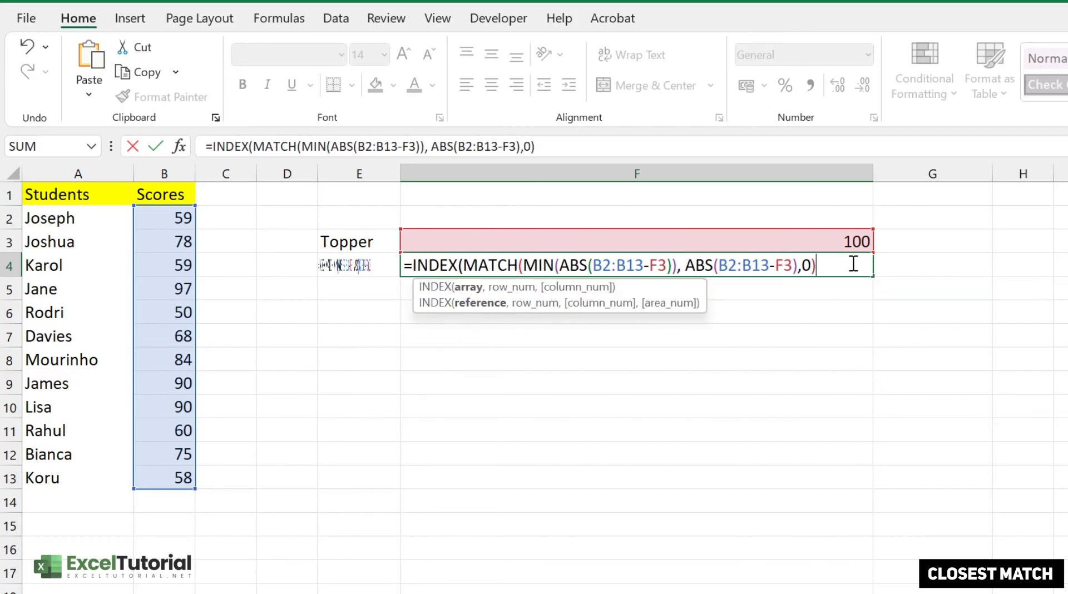
pyautogui.moveTo(463, 264); pyautogui.dragTo(843, 265)
pyautogui.click(463, 265)
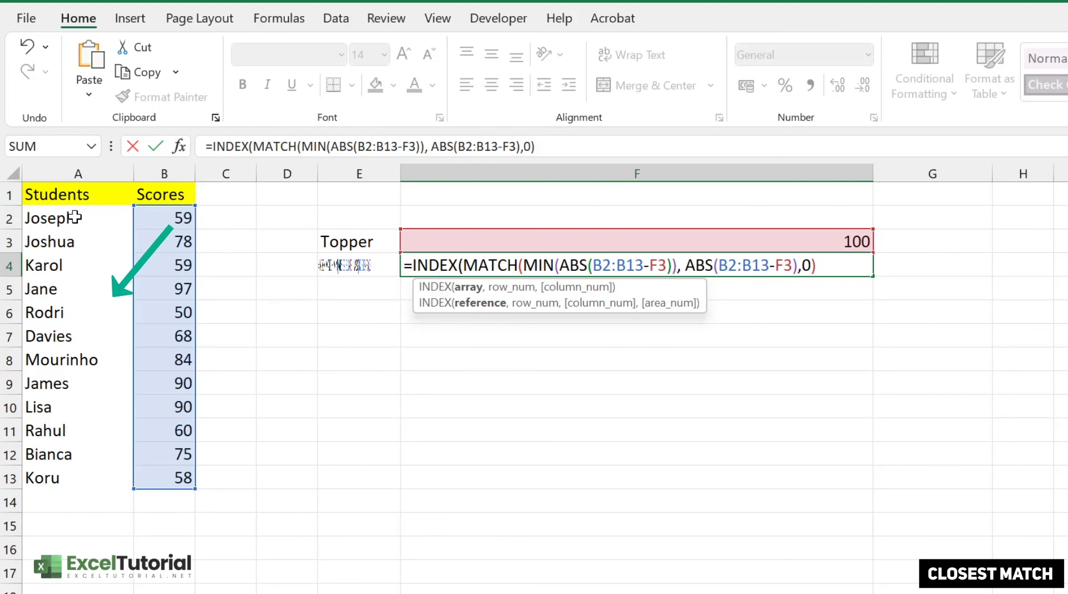
pyautogui.moveTo(81, 217); pyautogui.dragTo(68, 478)
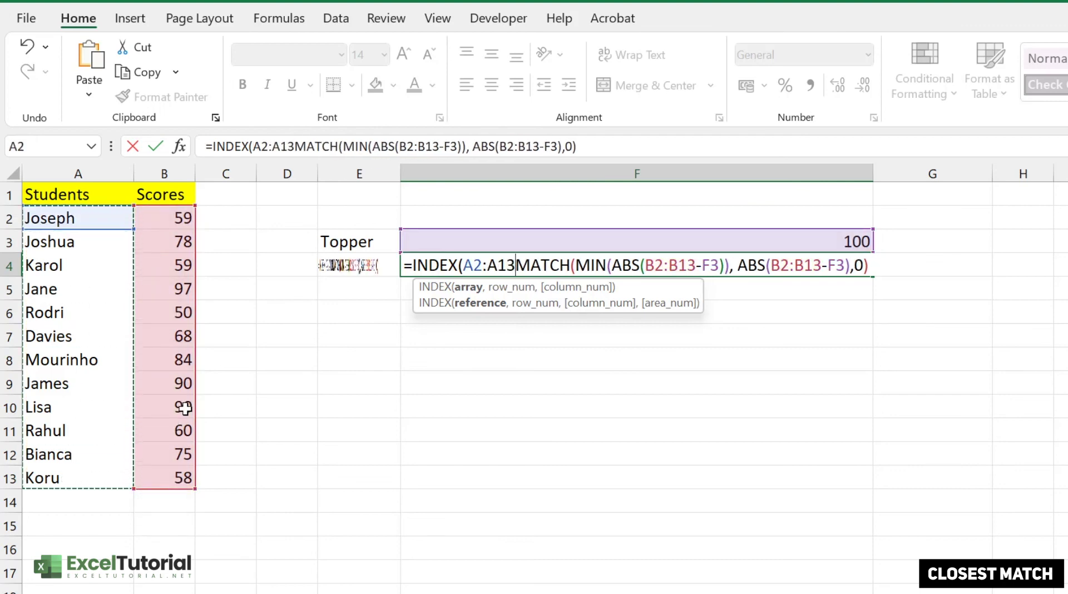
pyautogui.write(',0')
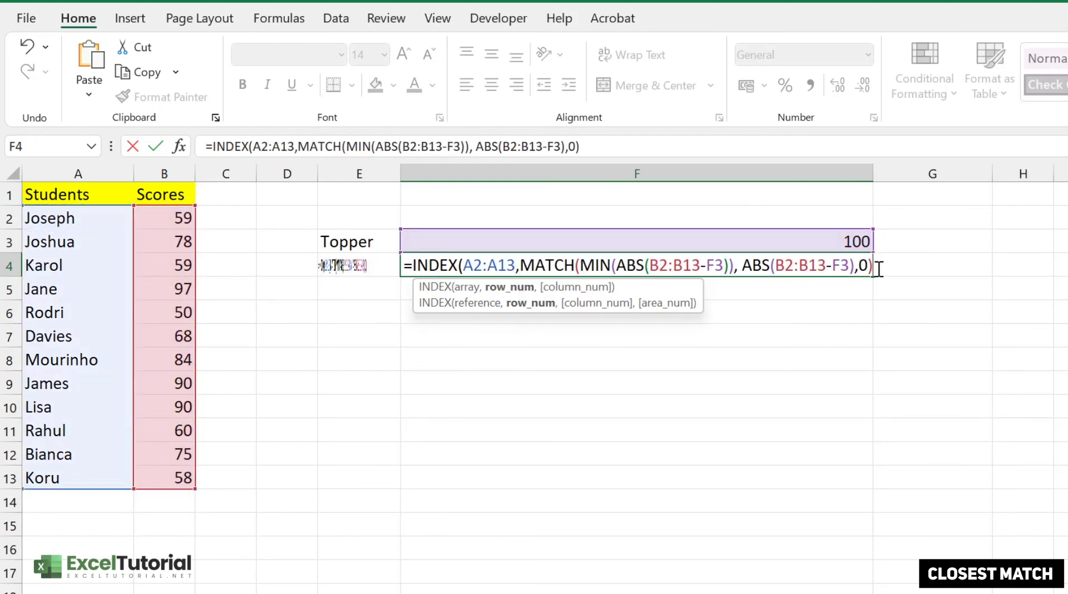
pyautogui.write(')')
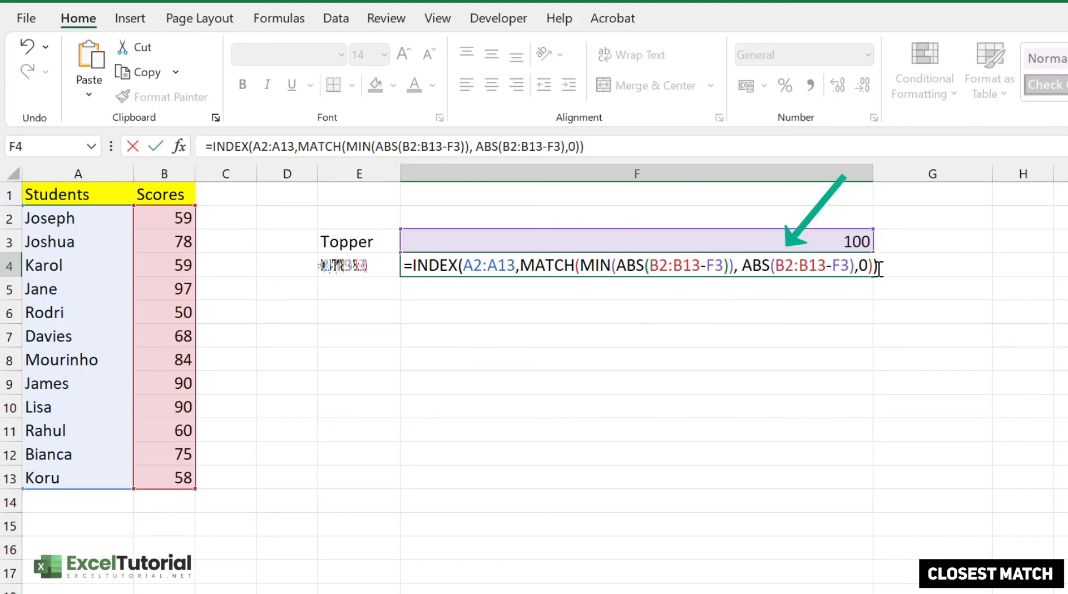
pyautogui.press('Return')
pyautogui.click(699, 263)
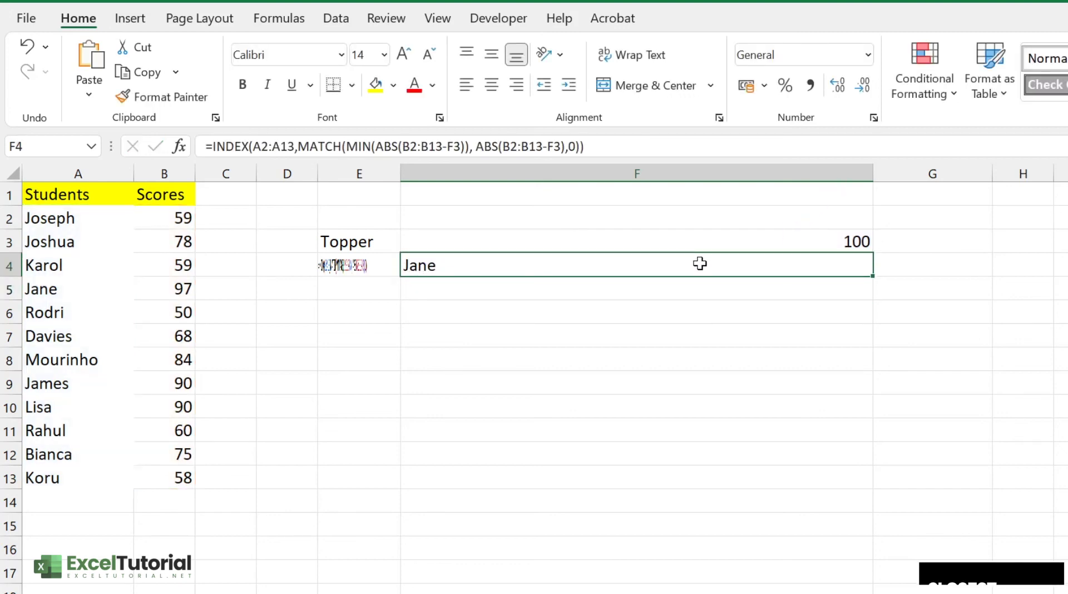